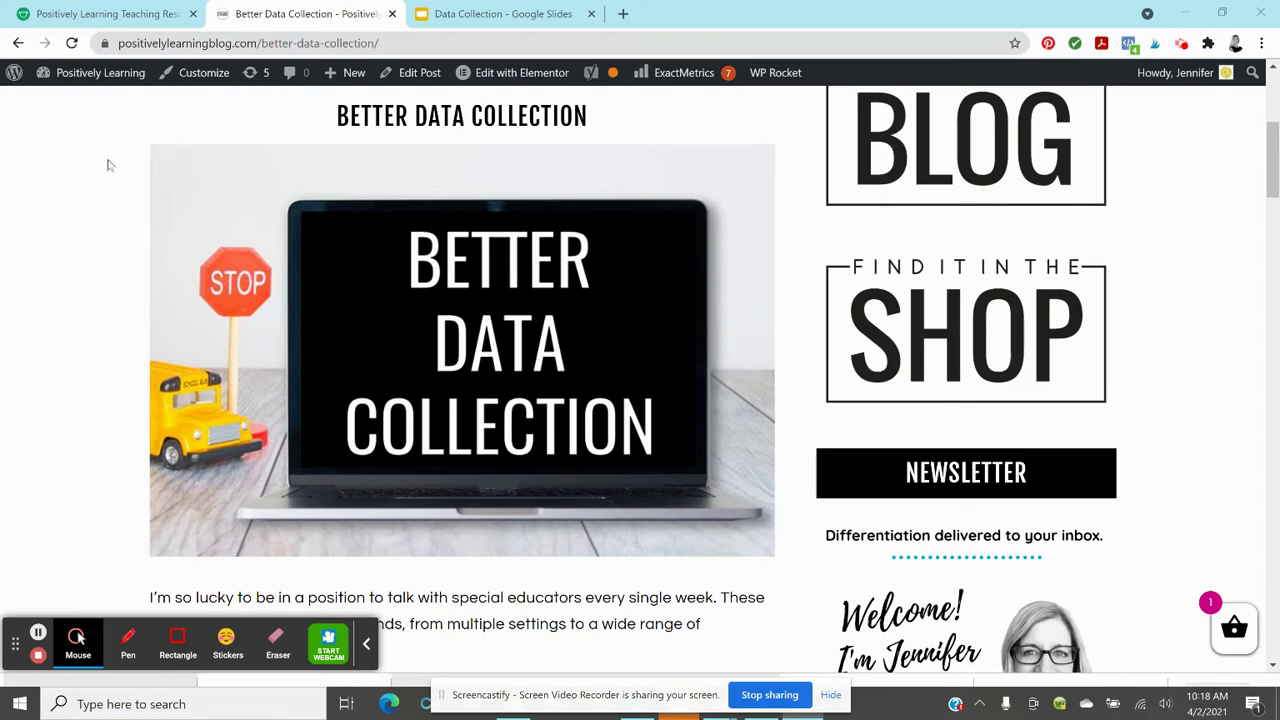
Step: Review the store's assessment products and the Better Data Collection blog post for tips
left_click(78, 18)
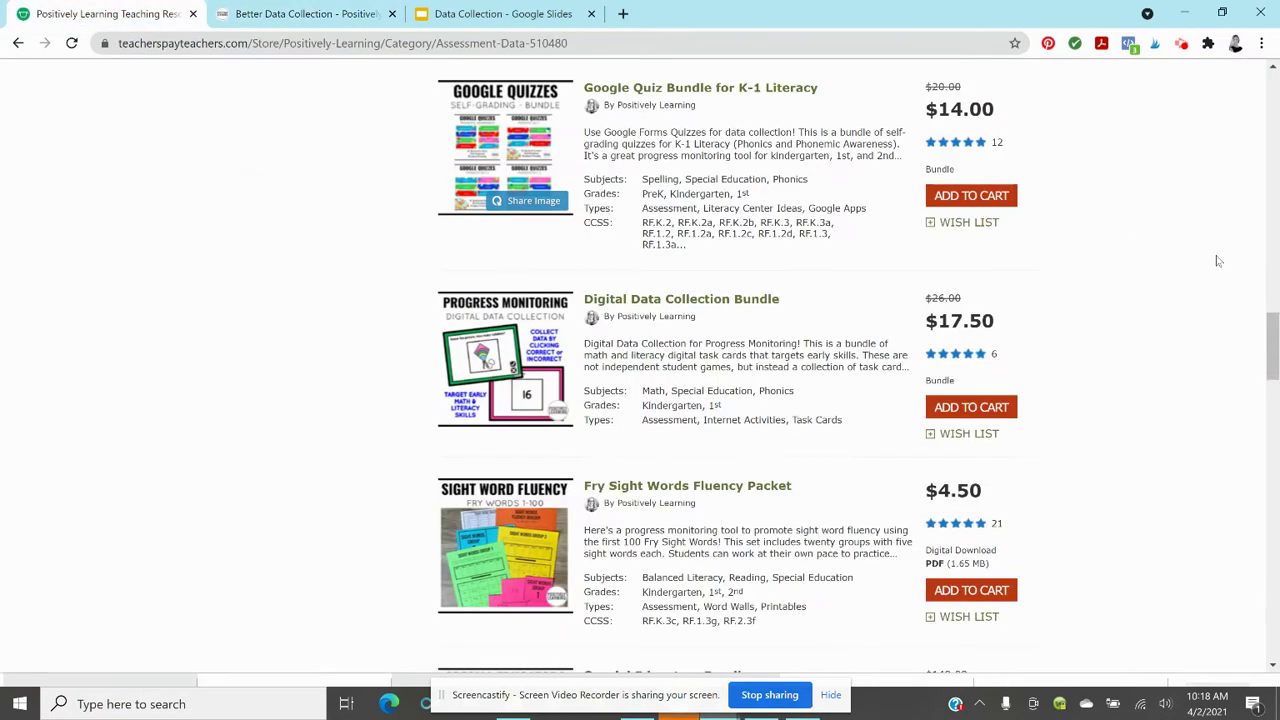
left_click_drag(1271, 349, 1259, 290)
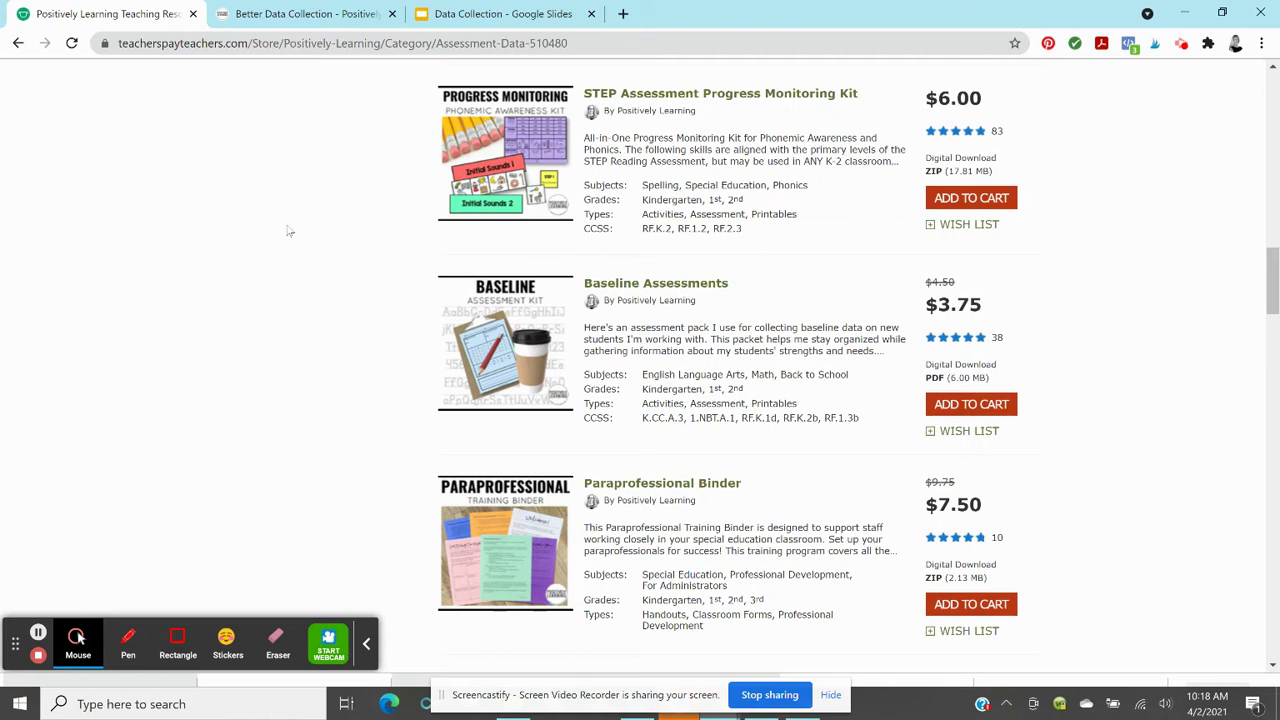
left_click(297, 13)
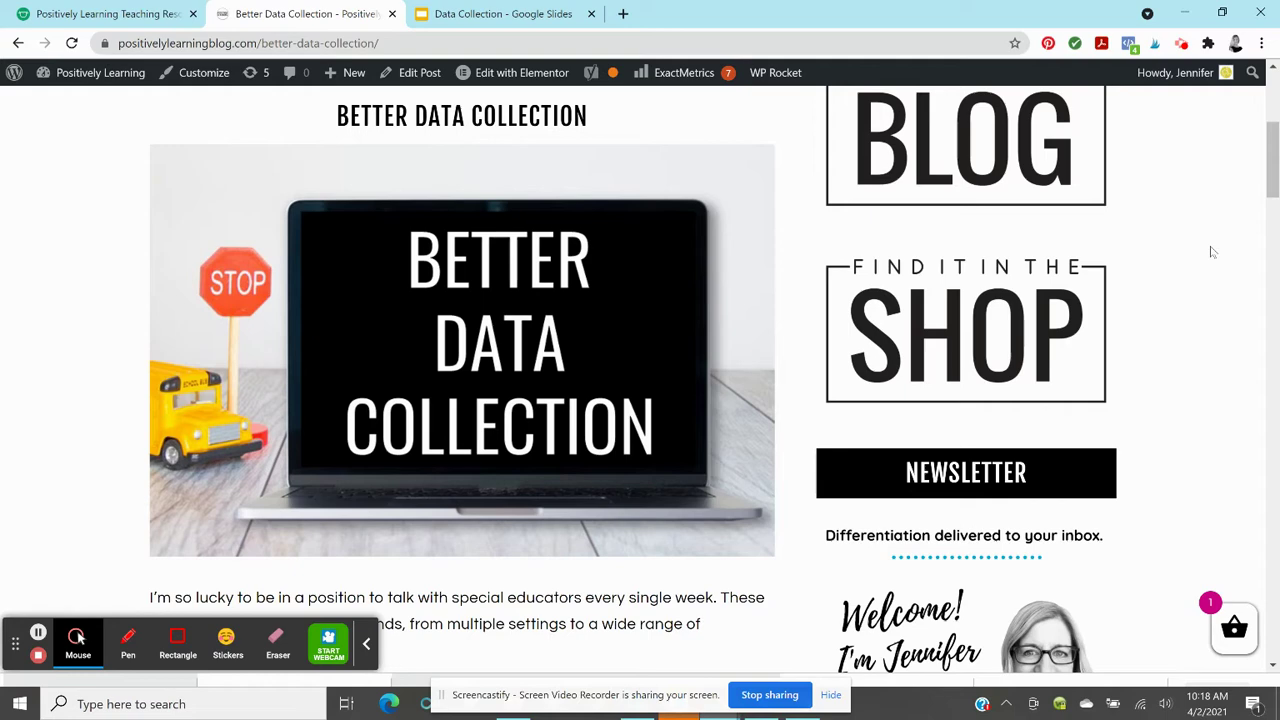
left_click(488, 14)
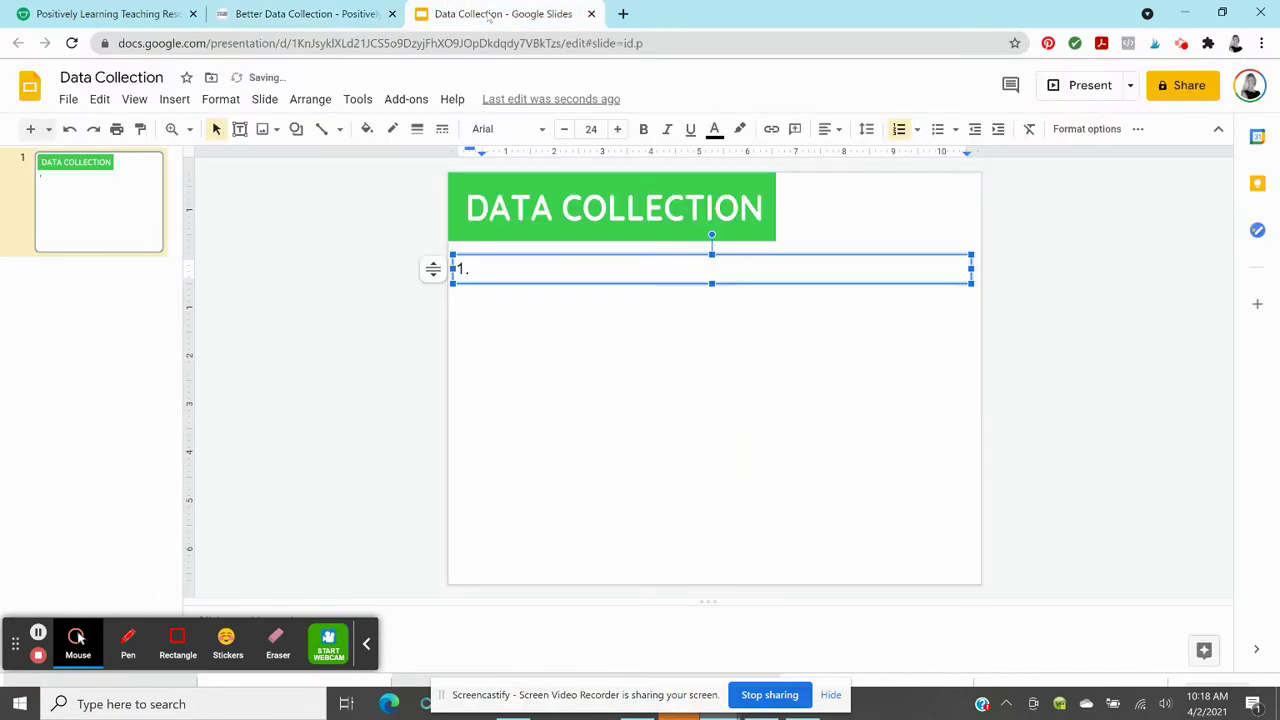
left_click(278, 14)
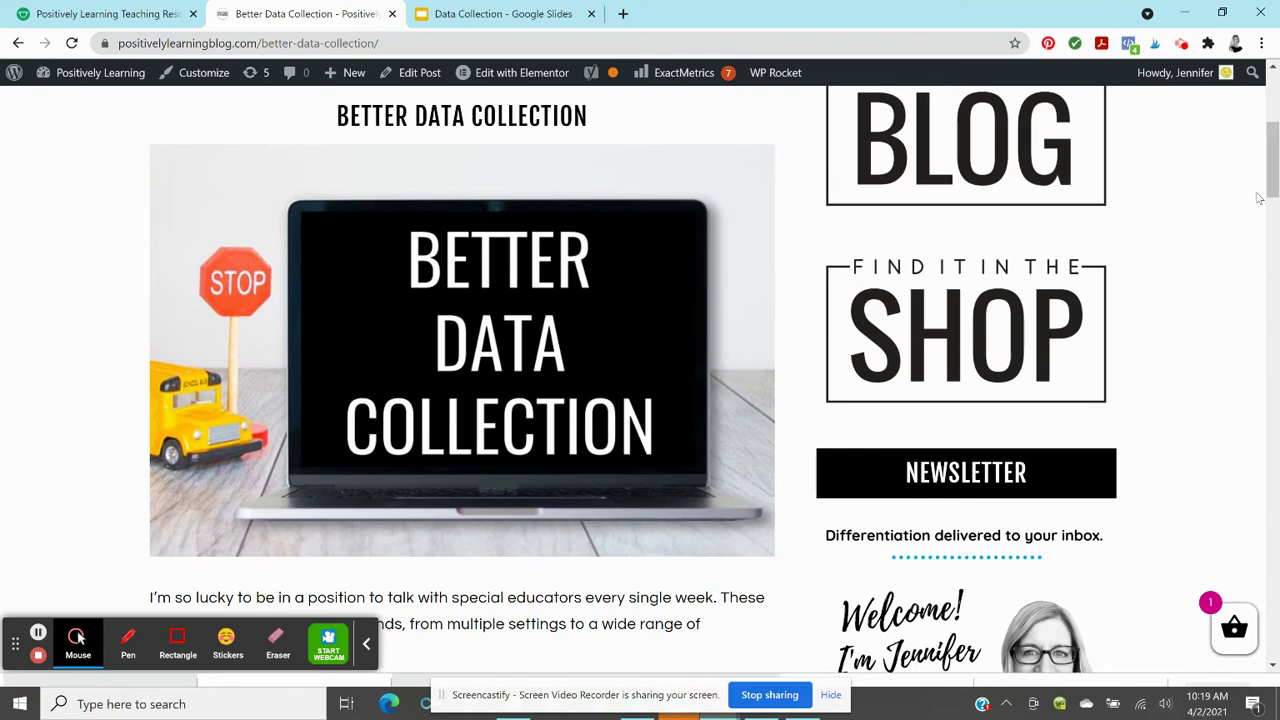
left_click_drag(1276, 152, 1274, 364)
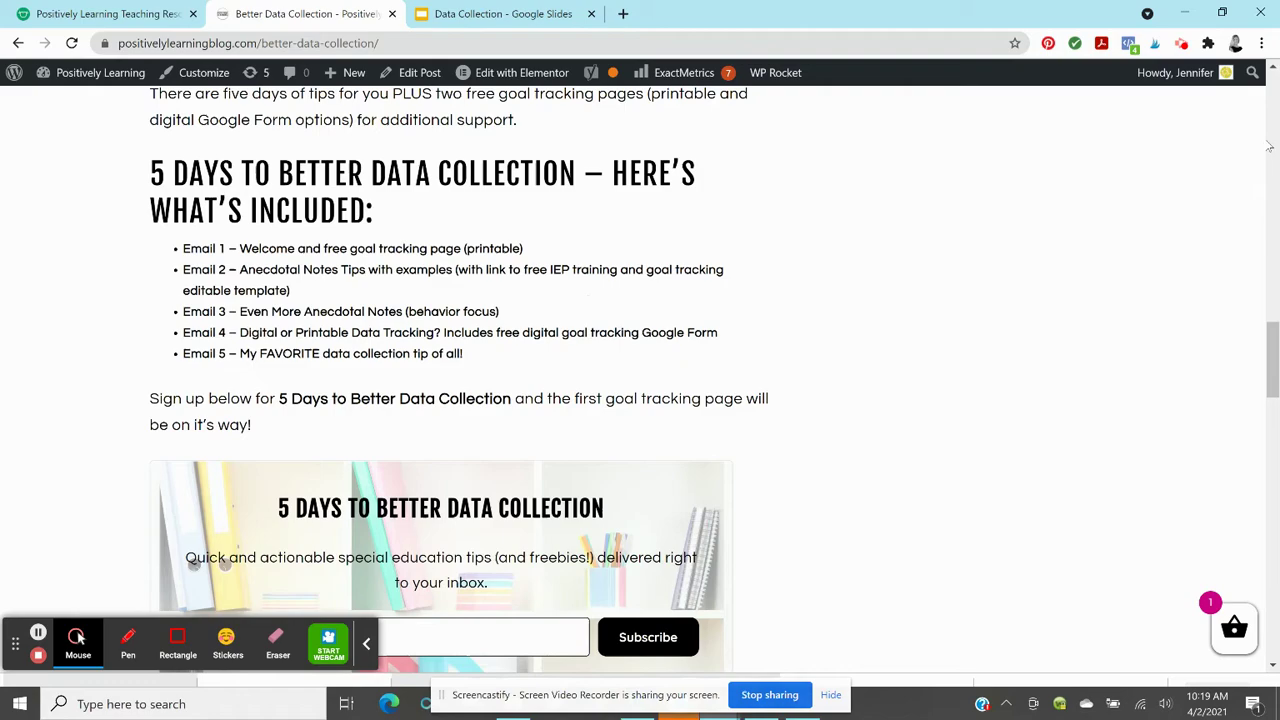
left_click_drag(1270, 360, 1273, 175)
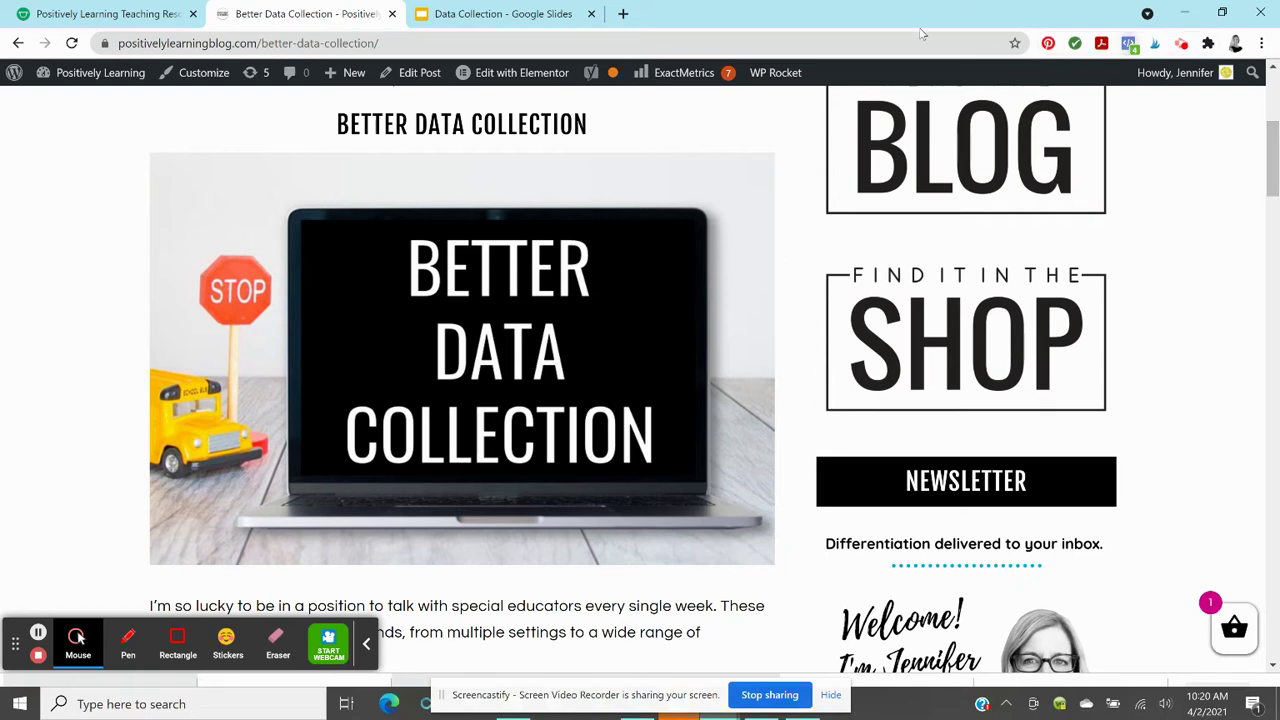
Step: In the presentation, type item 1: "There's NO perfect data collection system."
mouse_move(530, 327)
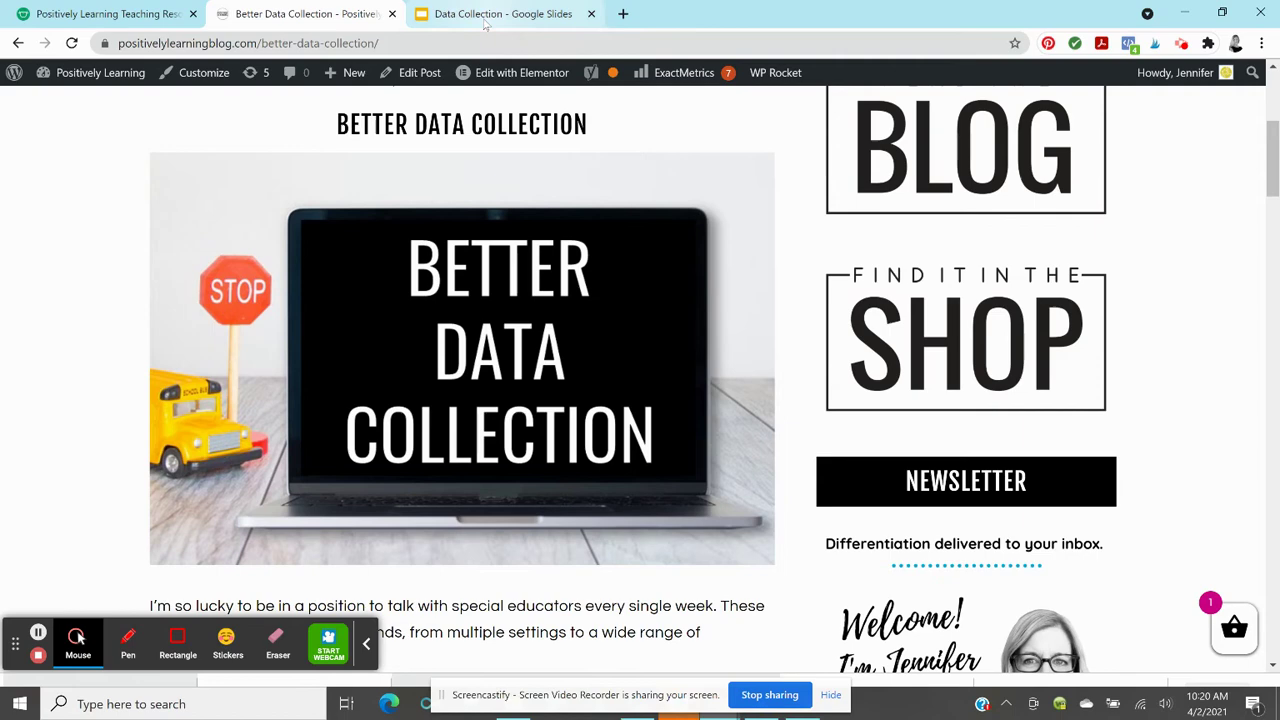
left_click(484, 16)
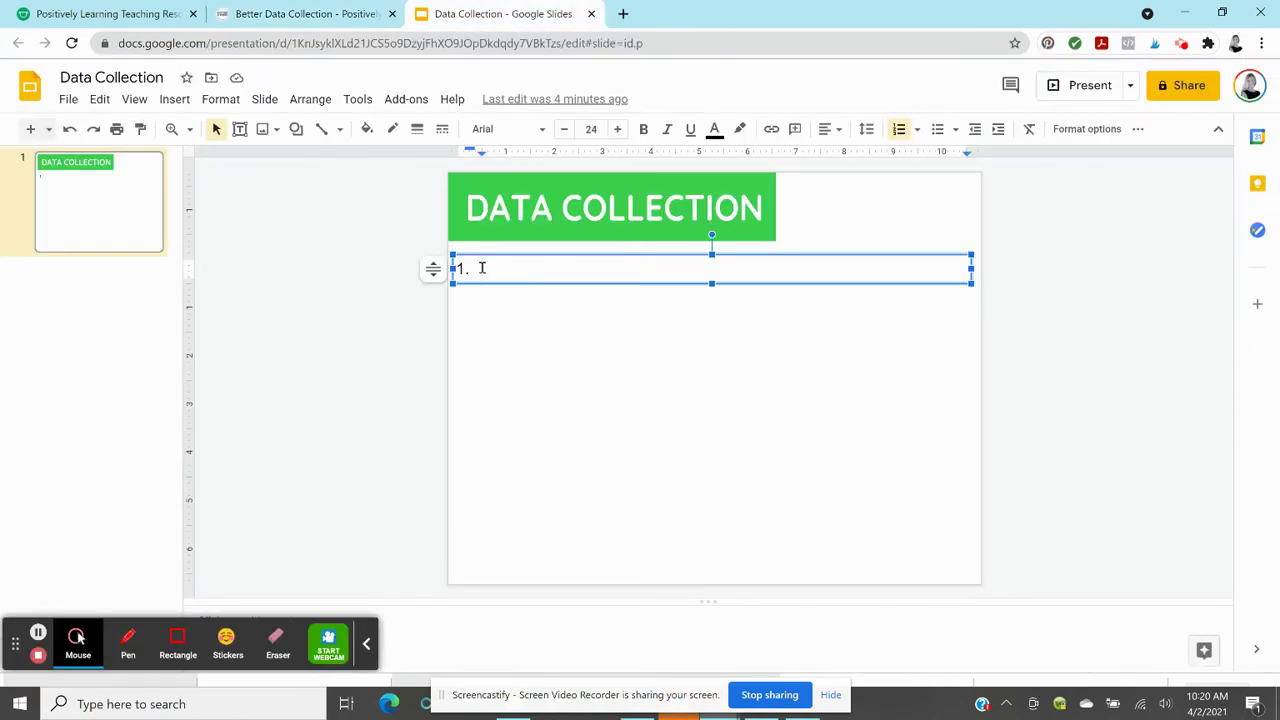
type("There")
type("'s ")
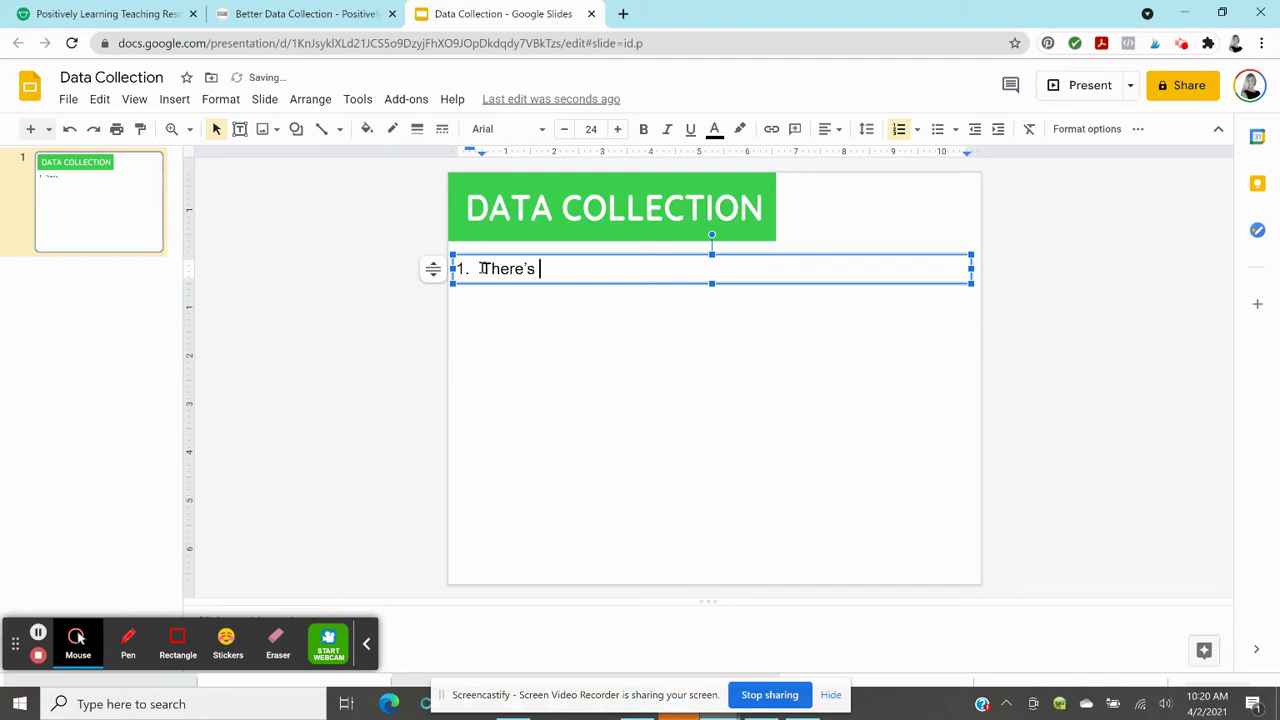
type("NO perfect data collecti")
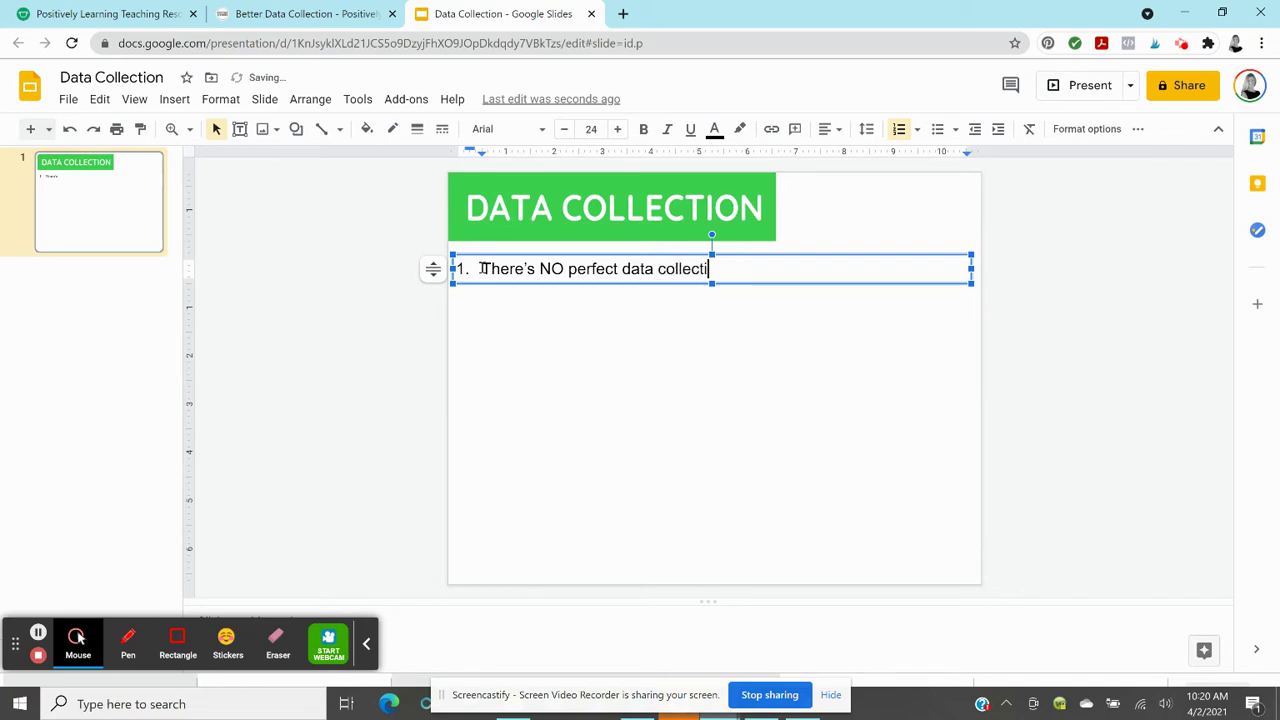
type("on system.")
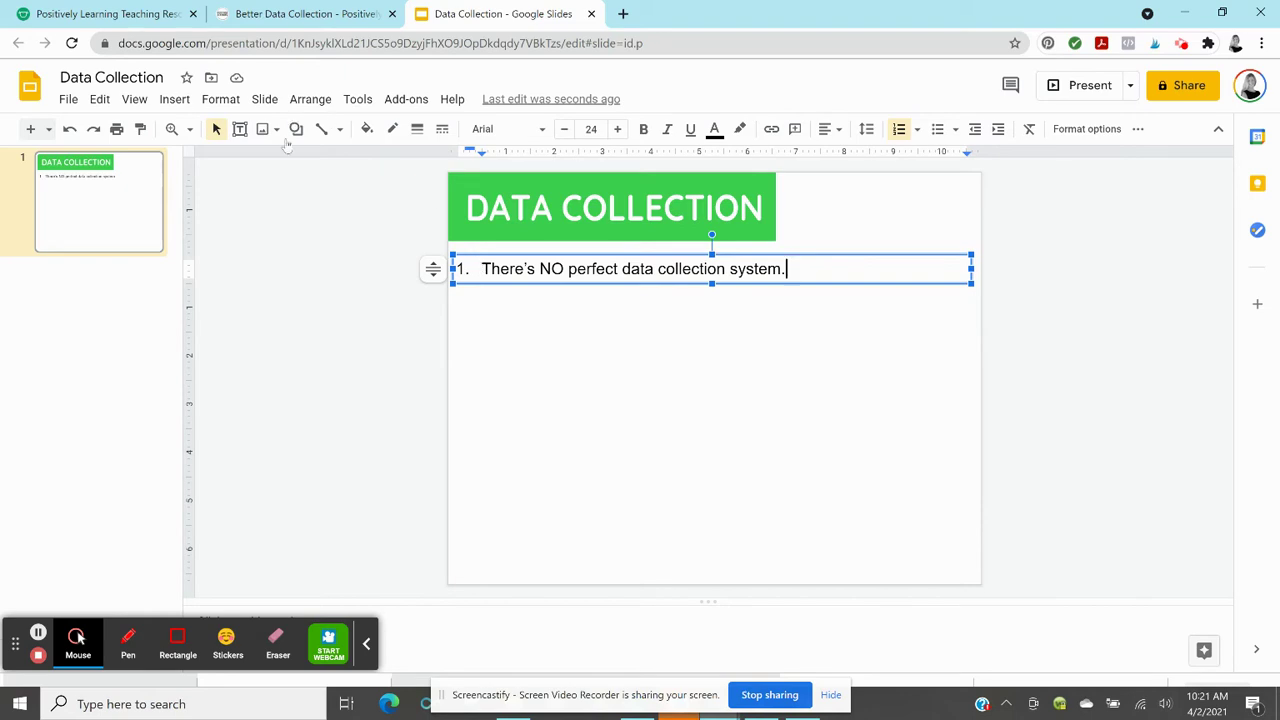
Step: Check the blog post for the next tip, then return to the presentation
left_click(290, 15)
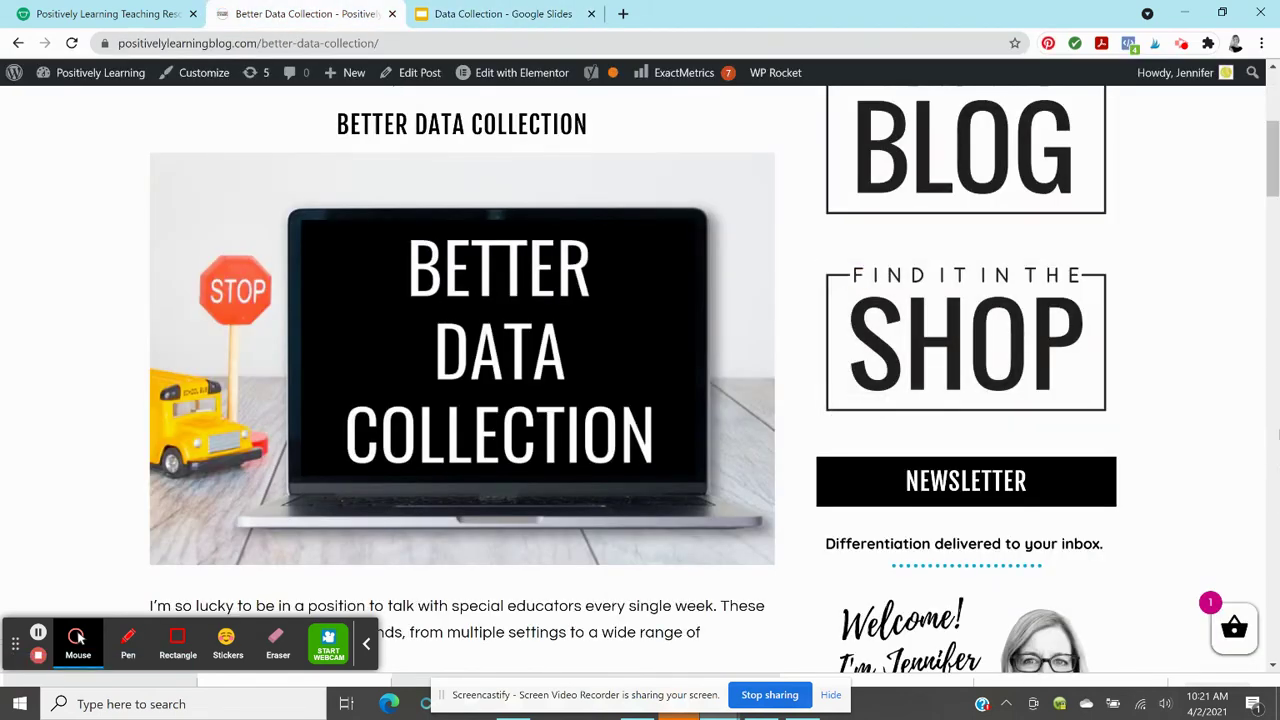
left_click_drag(1271, 168, 1276, 338)
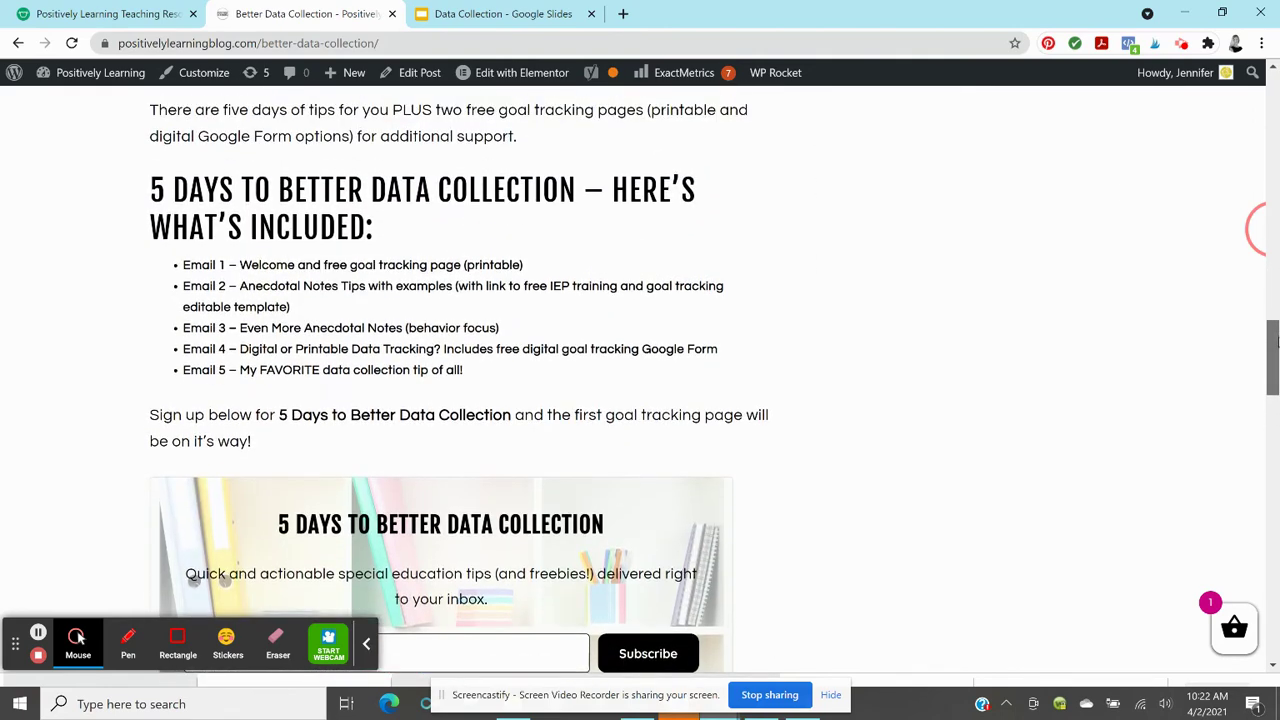
left_click(494, 16)
Step: Add item 2 "Anecdotal Notes - effective, data that speaks" and start a blank item 3
key("Return")
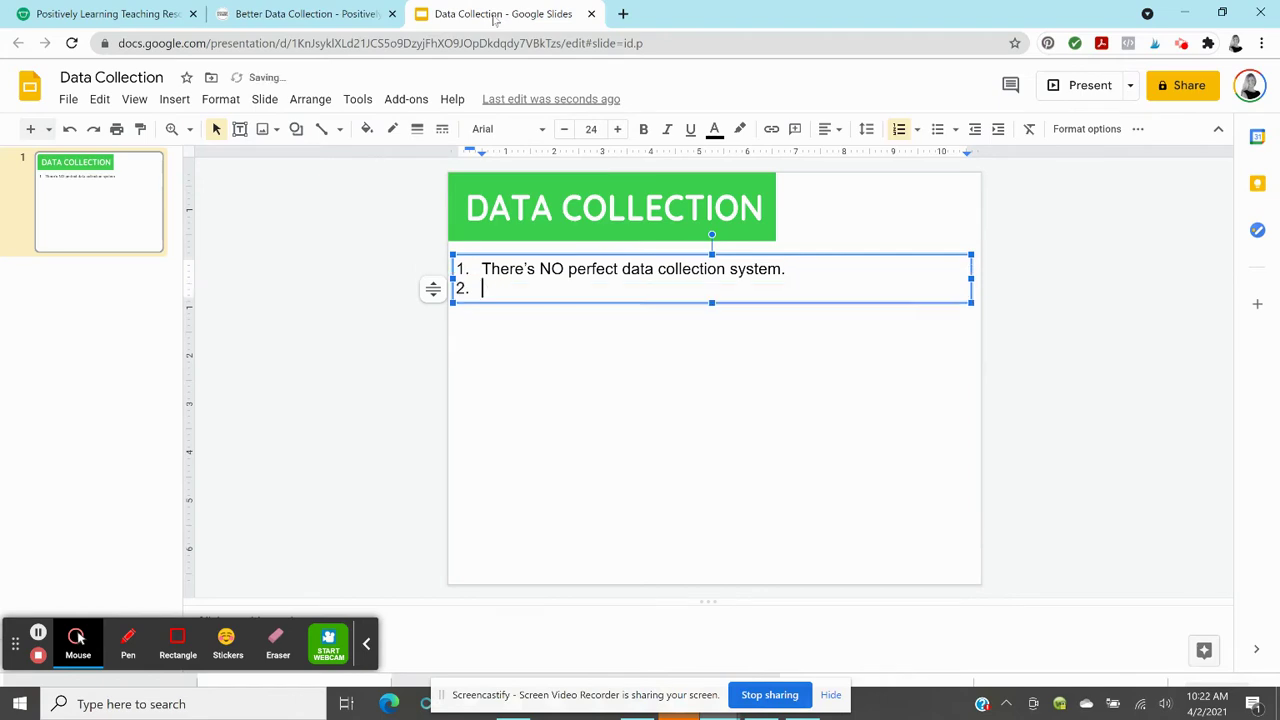
type("Anecdotal Notes -")
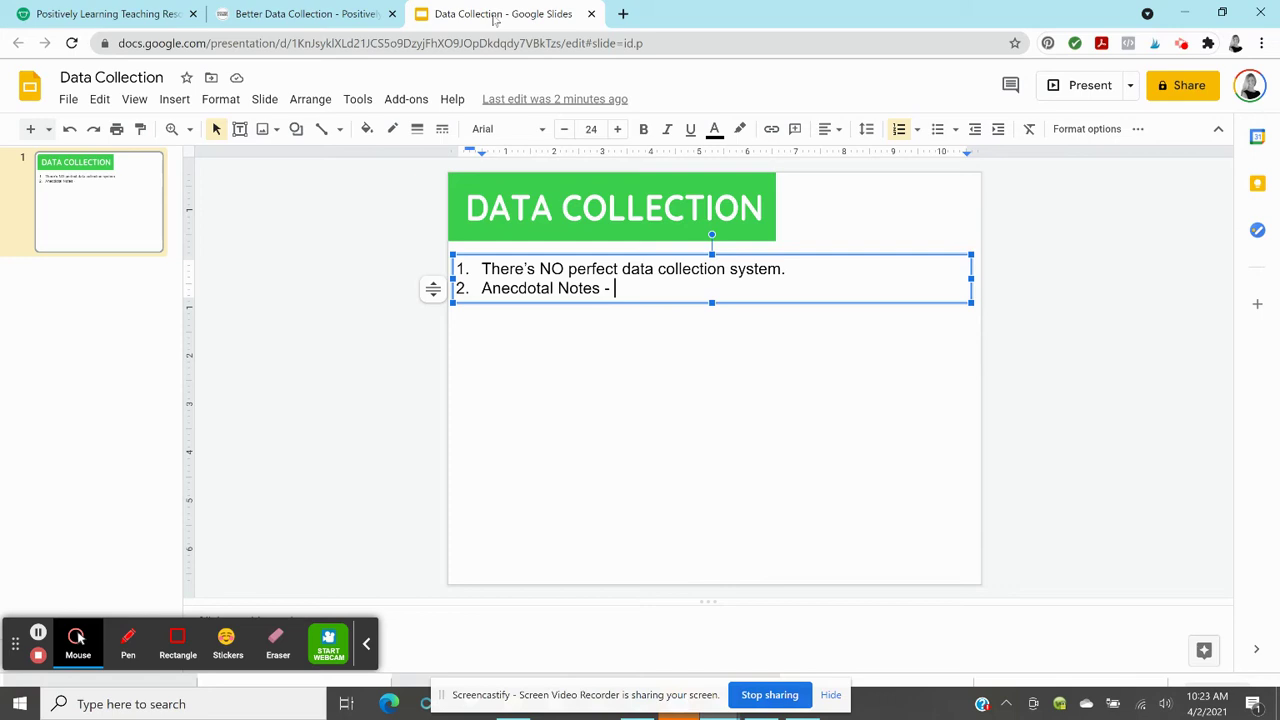
type("efftect")
key("BackSpace")
key("BackSpace")
key("BackSpace")
key("BackSpace")
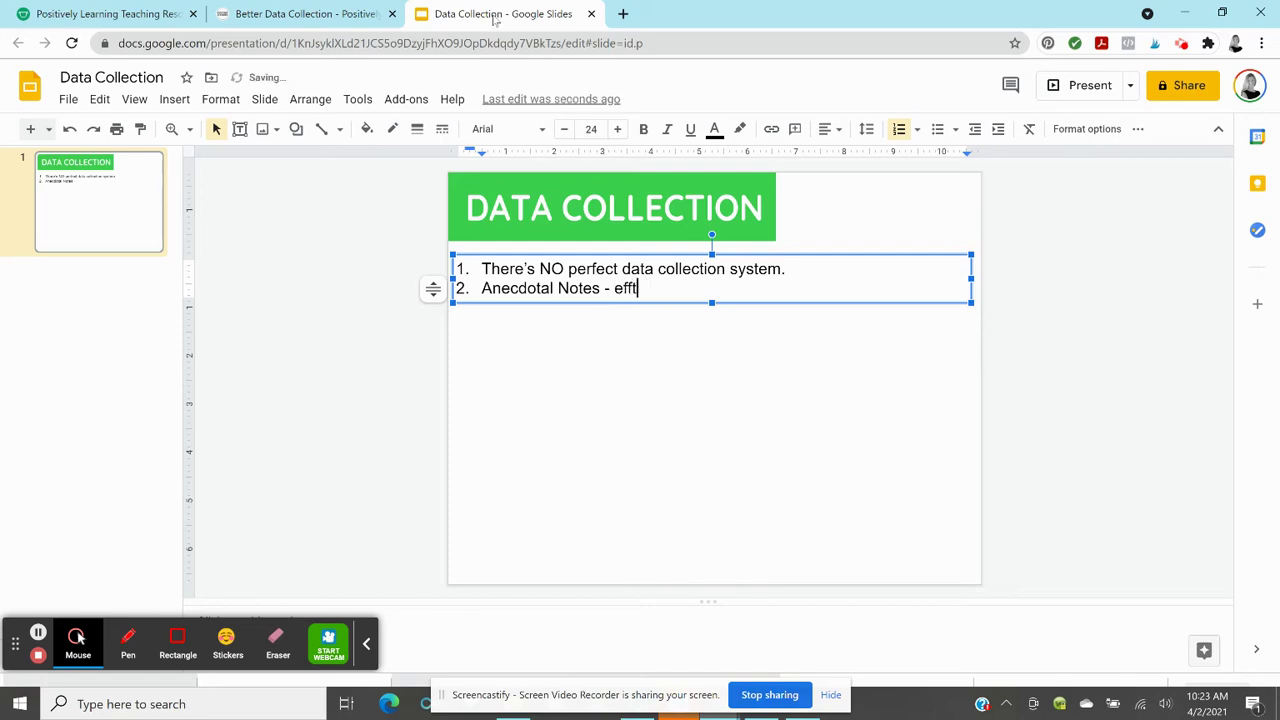
type("ective, data that speaks")
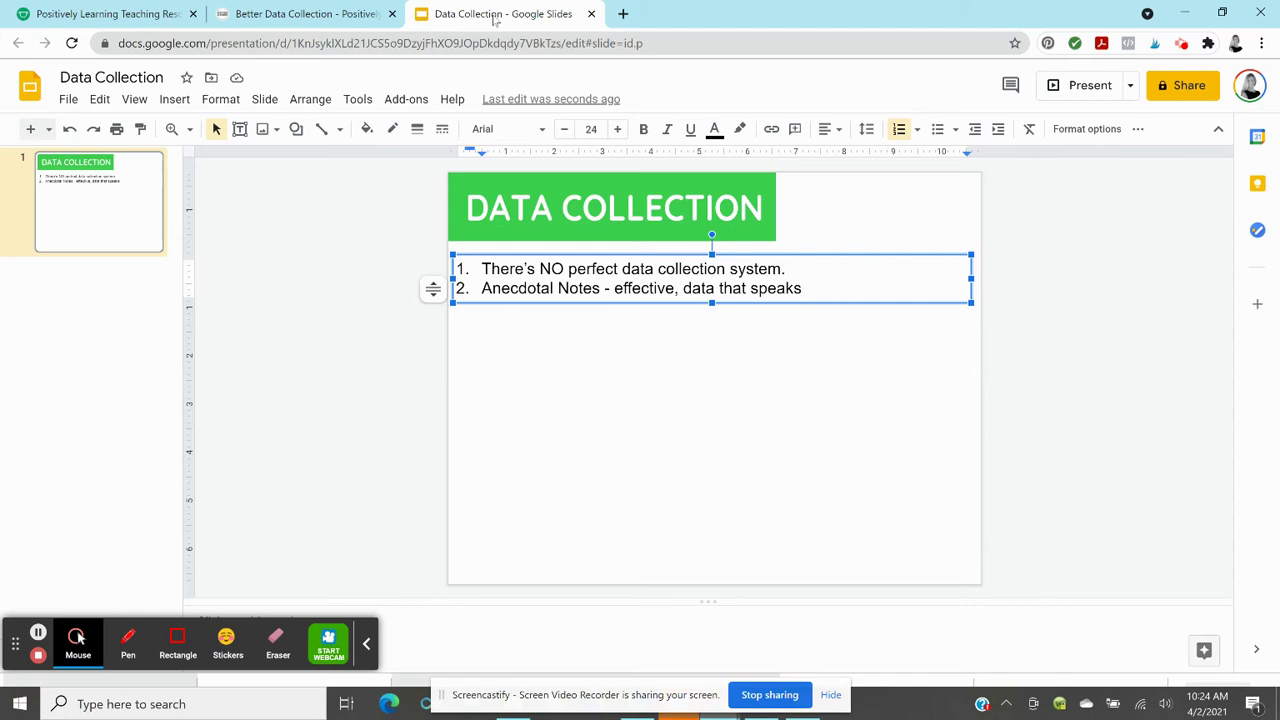
key("Return")
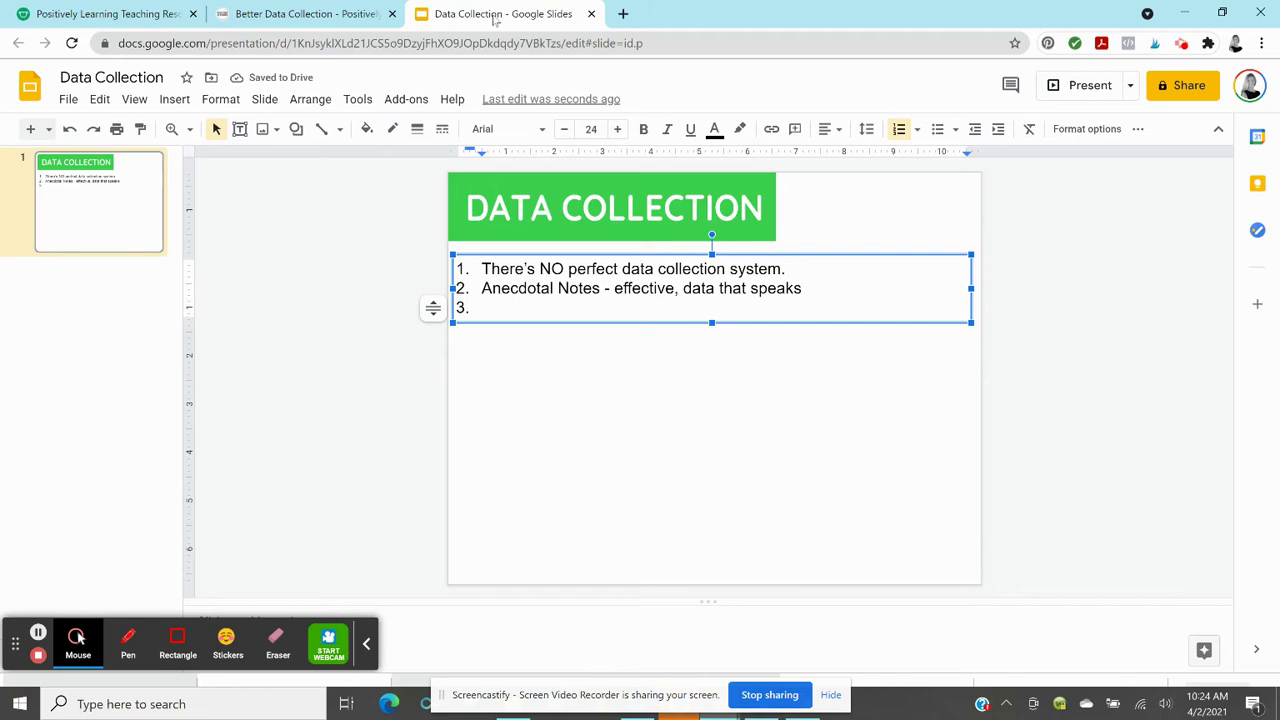
Step: Fill in item 3 as "Numbers - speak louder"
type("Numbers")
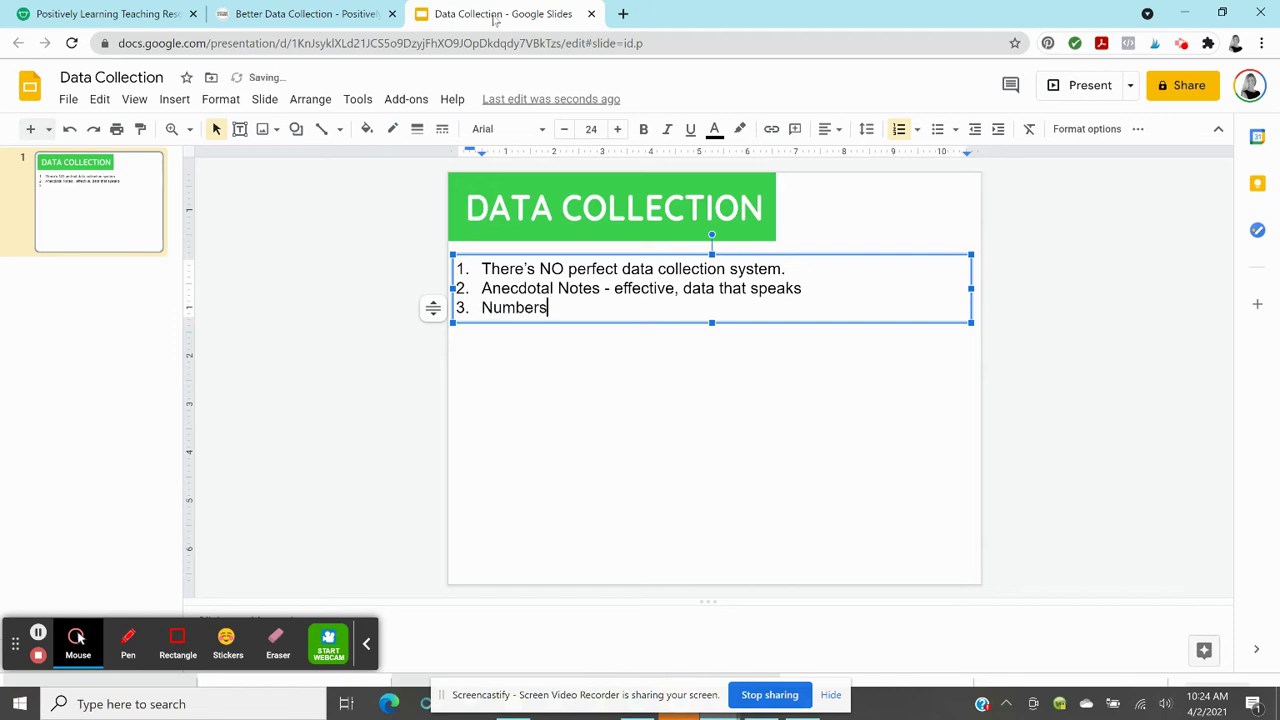
type(" - speak louder")
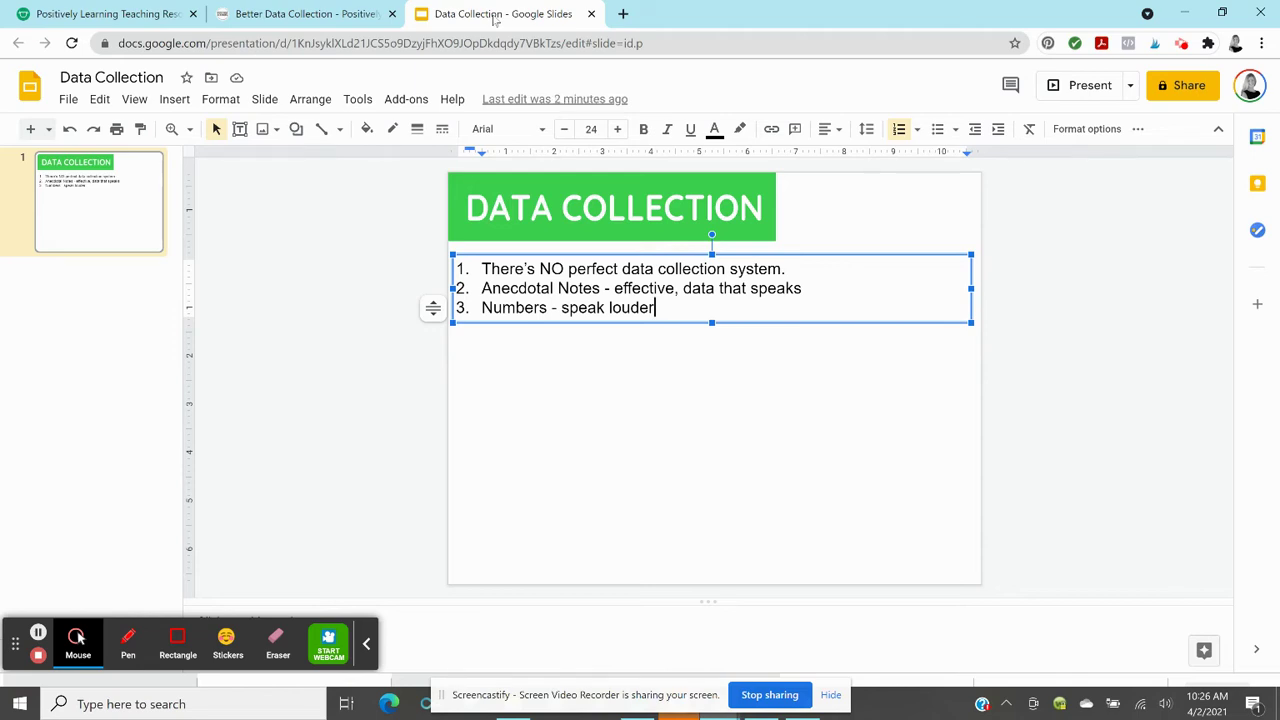
Step: Add item 4 "Work samples - evidence, documented "with/without help"", correcting the typo in help
key("Return")
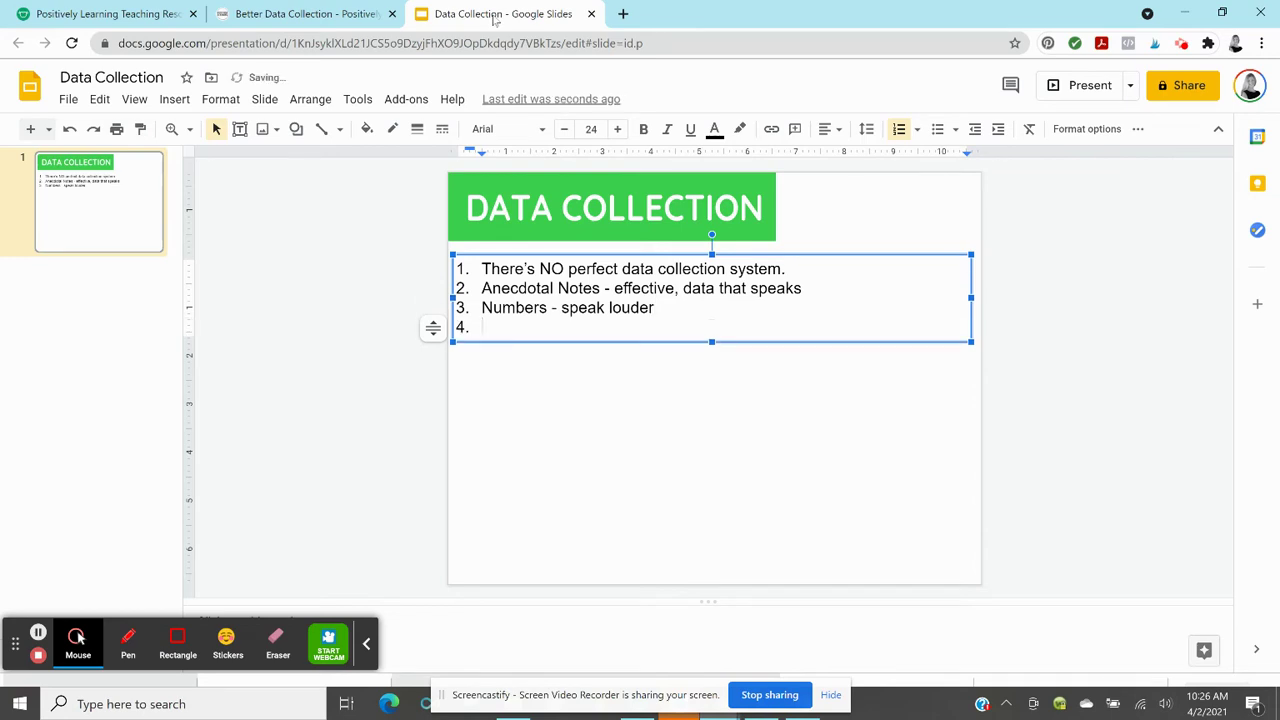
type("Work samples")
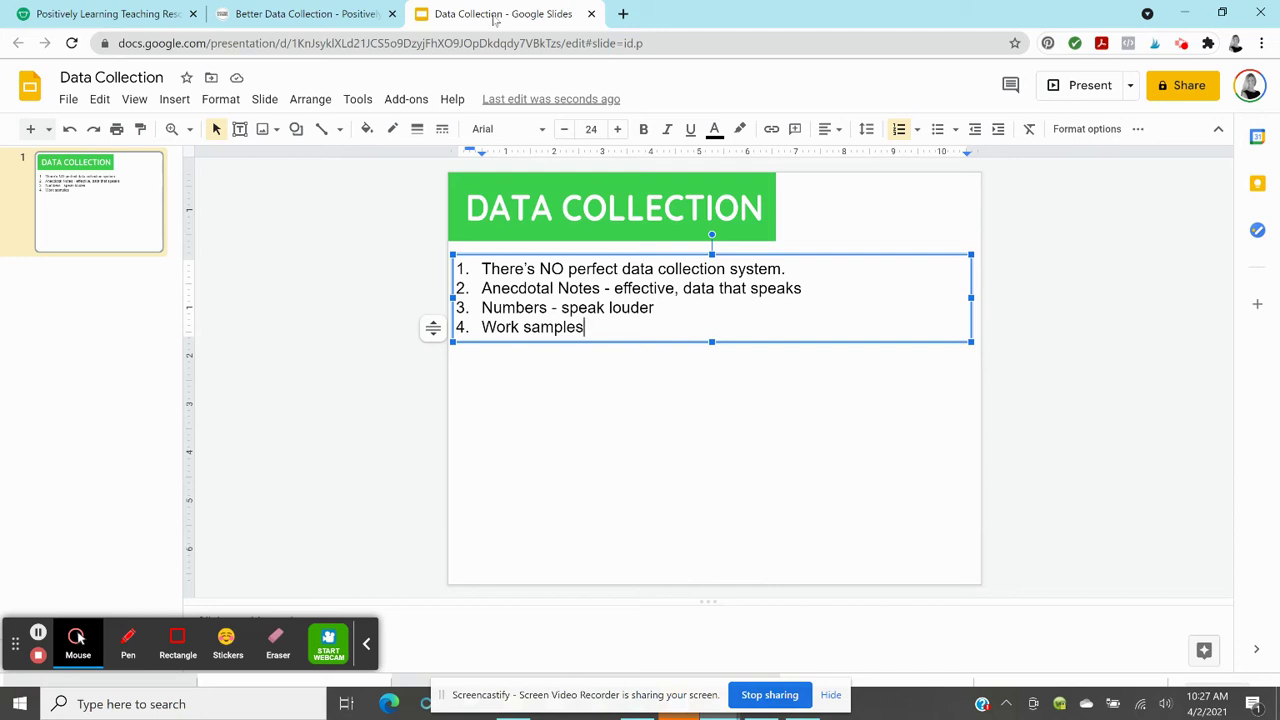
type("- evidence")
type(", documented")
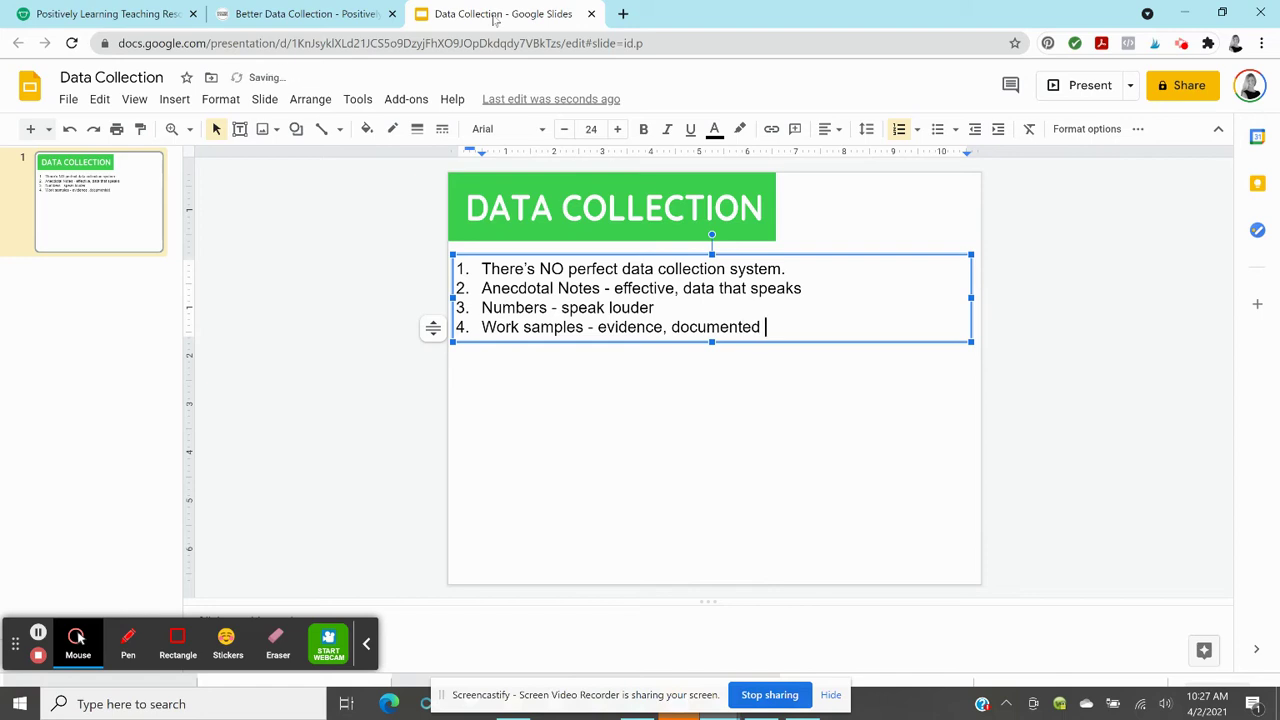
type(" \"with/without ")
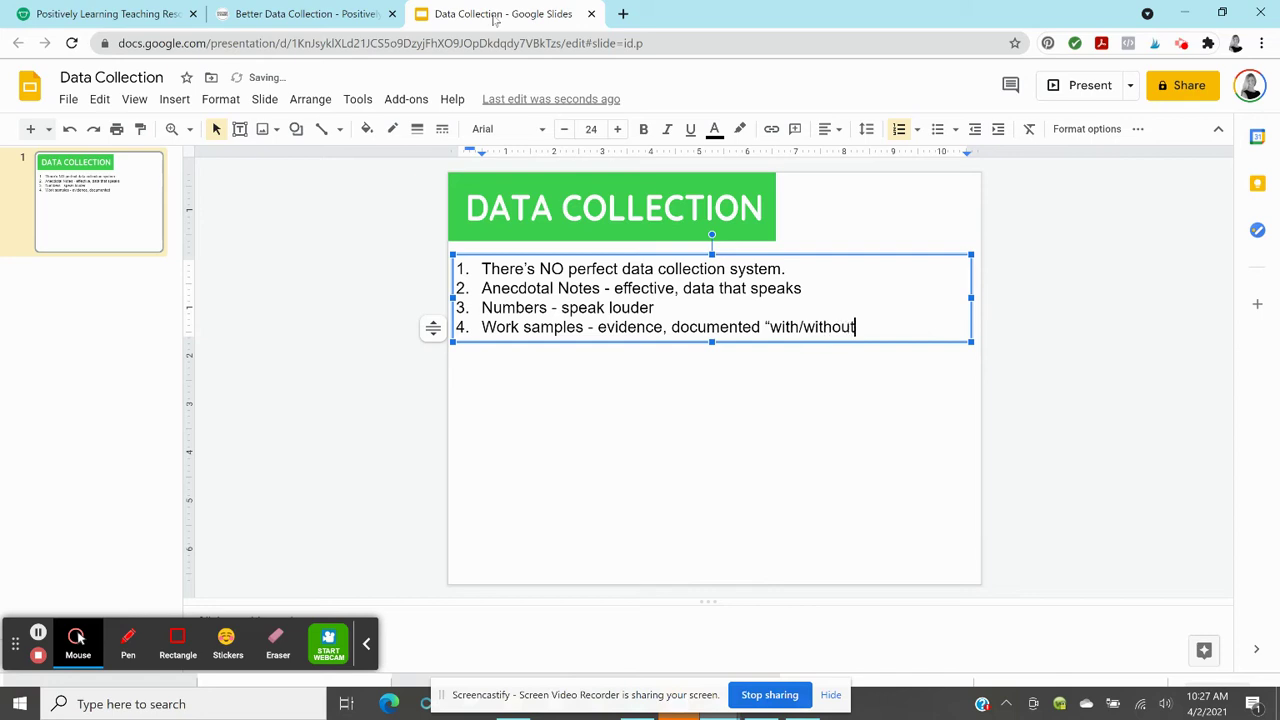
type("helo")
key("BackSpace")
type("P\"")
key("BackSpace")
key("BackSpace")
type("p\"")
Step: Start item 5 with "Digital vs Paper -"
key("Return")
type("D")
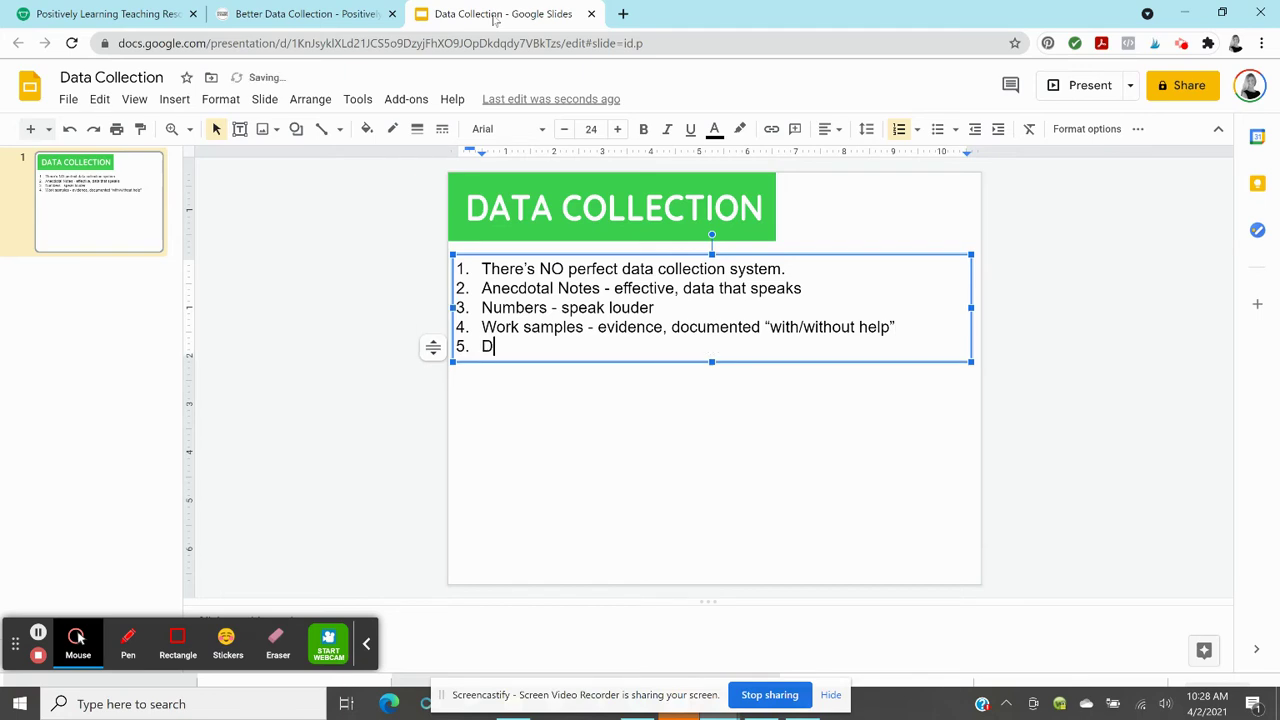
type("igital vs Paper -")
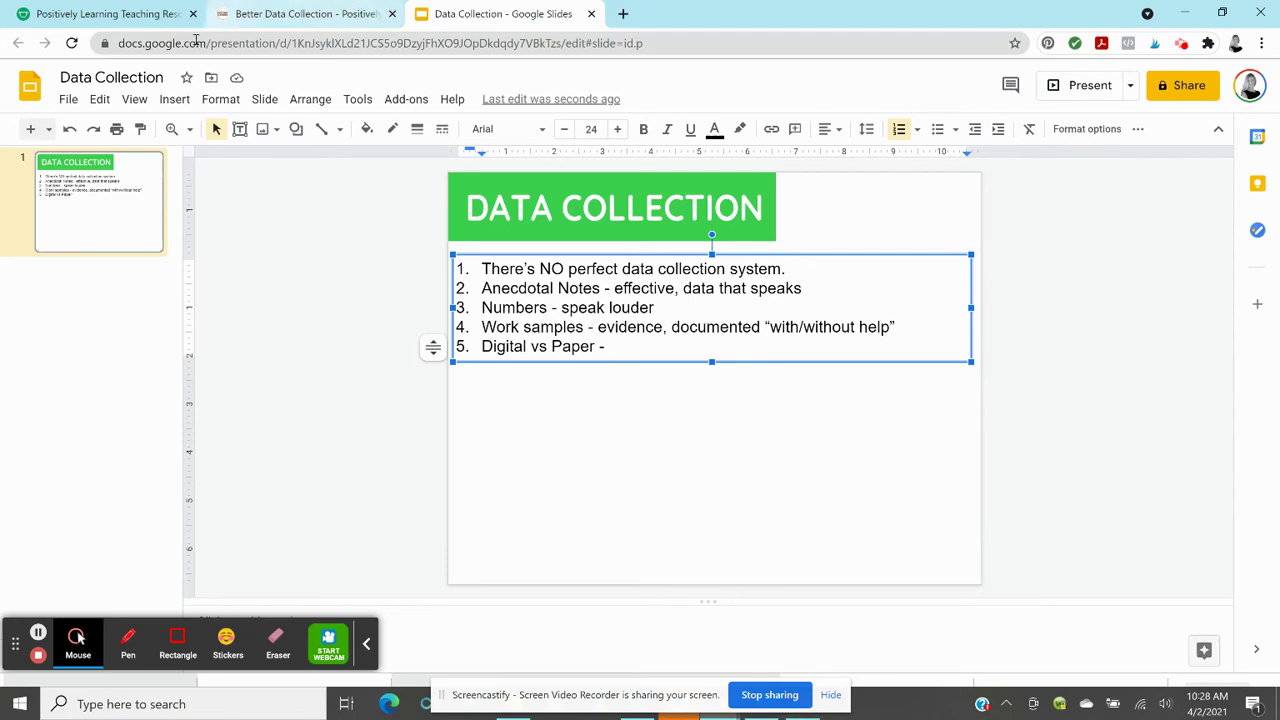
left_click(117, 18)
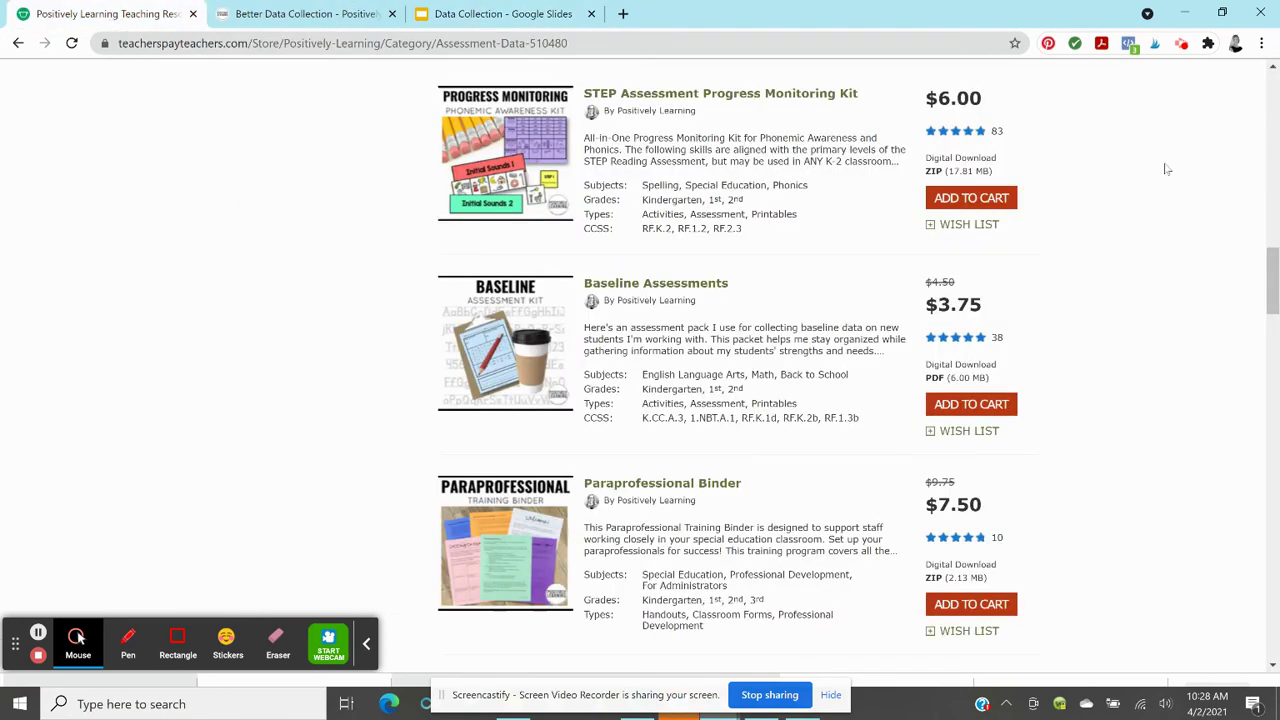
mouse_move(1268, 305)
left_mouse_down()
mouse_move(1270, 190)
mouse_move(1268, 290)
mouse_move(1266, 210)
mouse_move(1271, 225)
left_mouse_up()
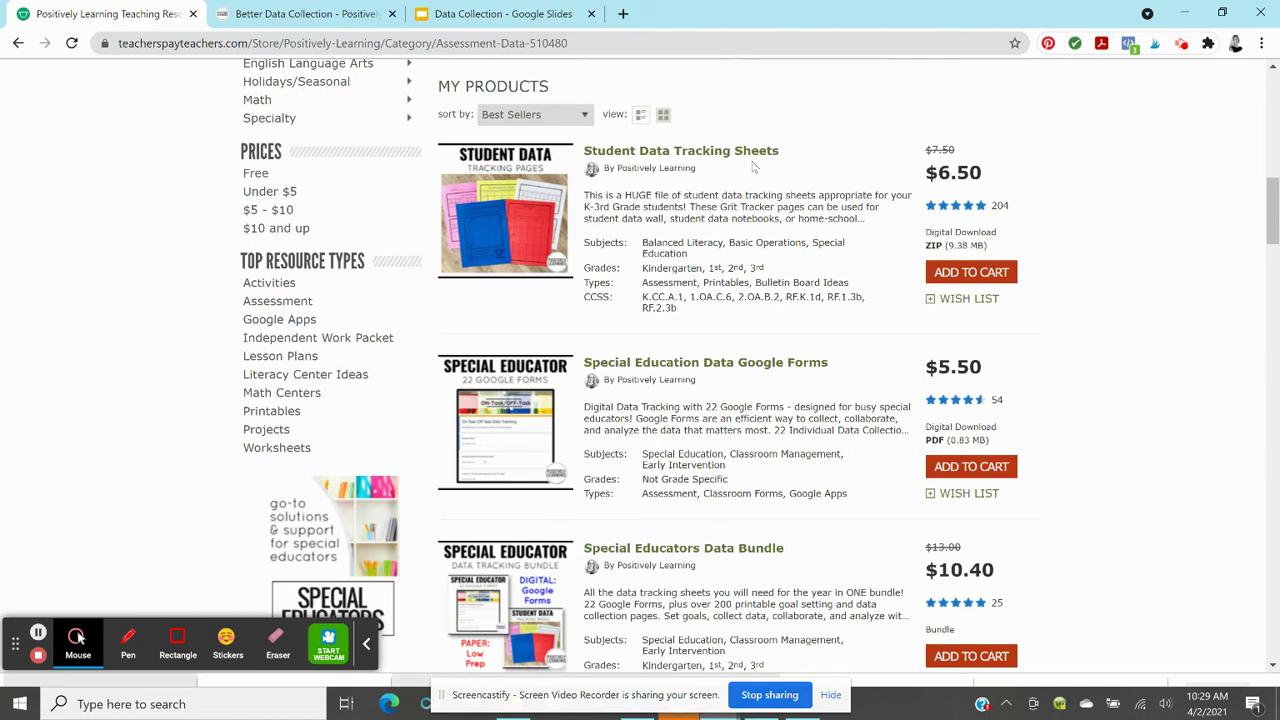
left_click(503, 9)
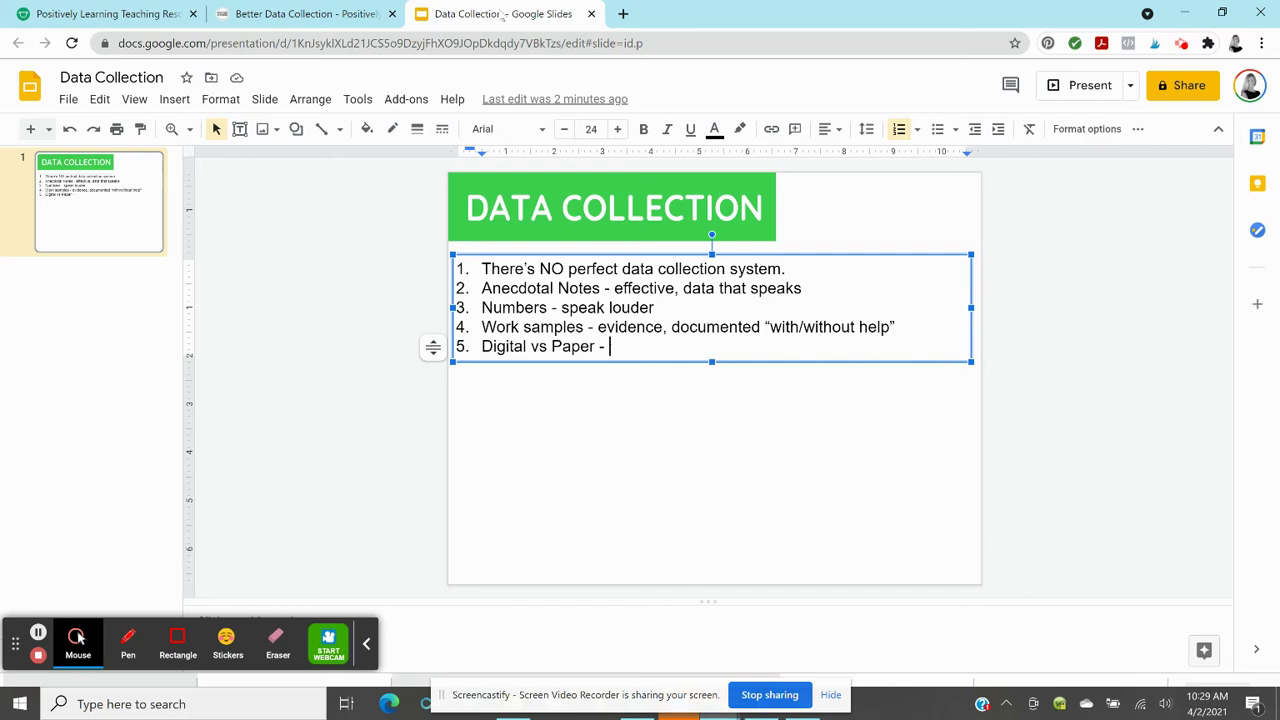
Step: Continue item 5 with "student data tracking sheets, Google Forms,", checking the store for product names
type("student data")
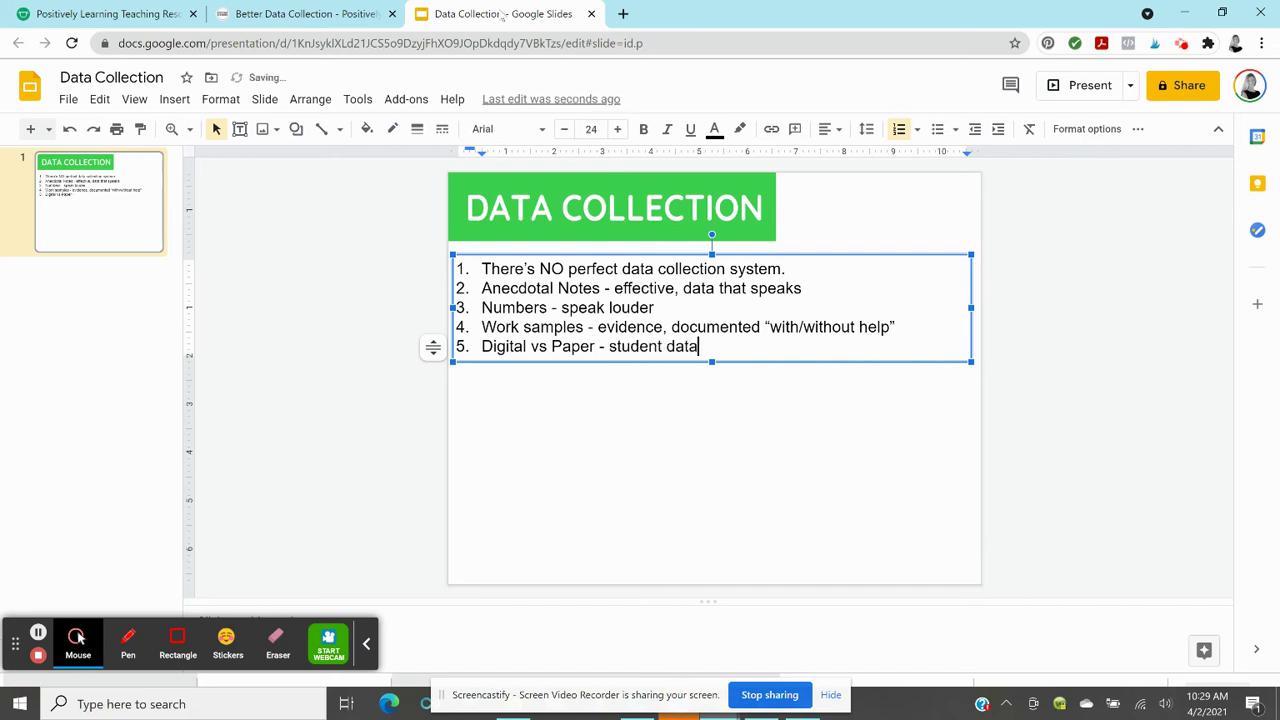
type(" tracking sheets,")
left_click(128, 16)
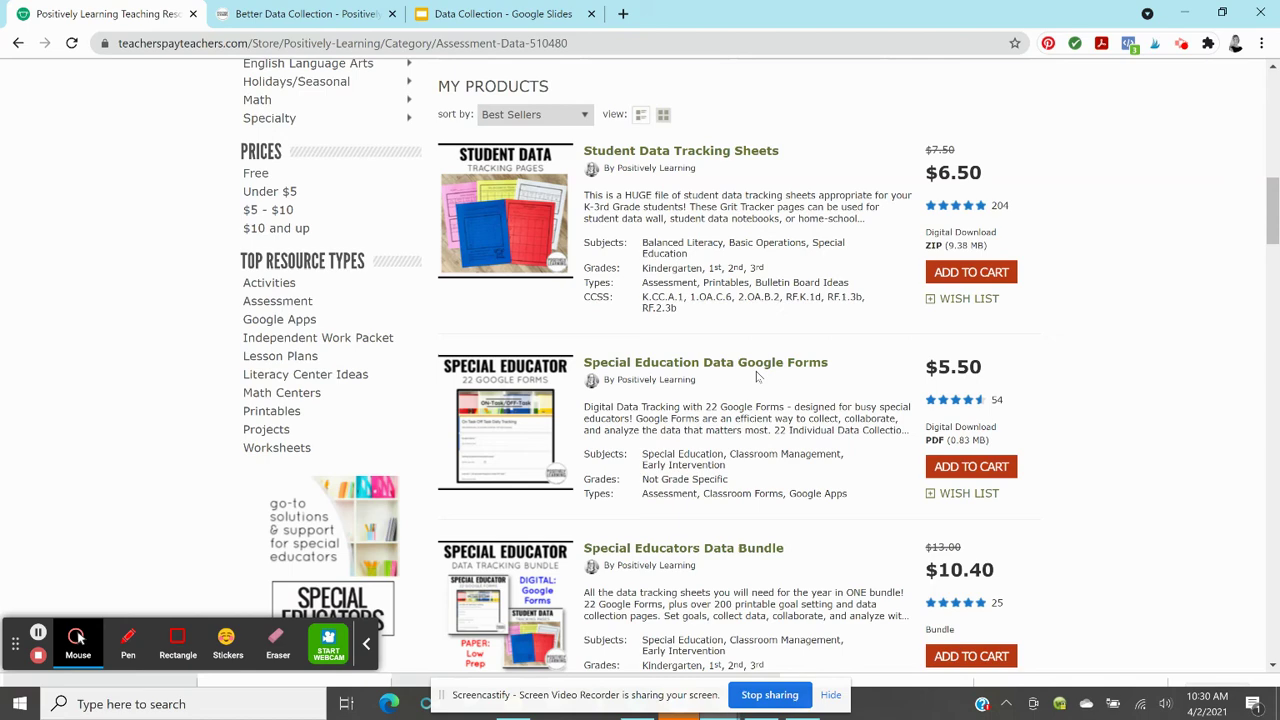
left_click(500, 12)
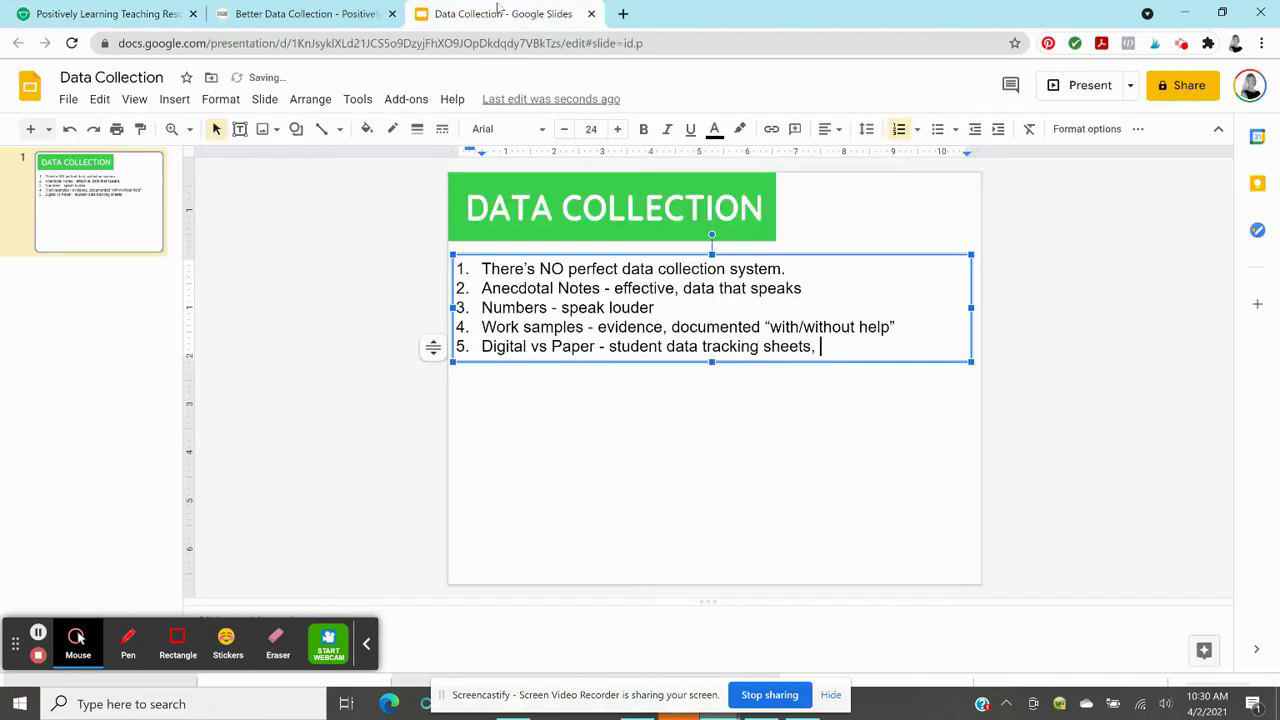
type("Google Forms,")
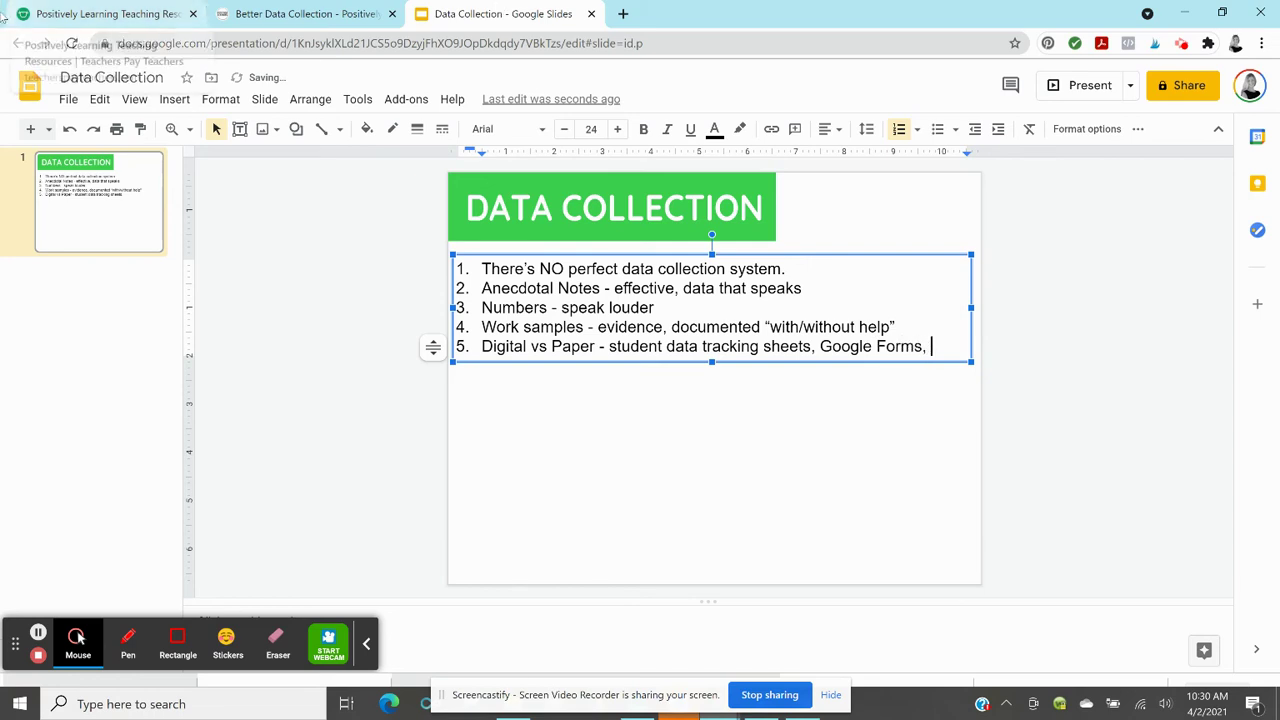
Step: Preview the Google Quizzes Self-Grading Bundle ($14.00) on the Teachers Pay Teachers Assessment Data page
left_click(84, 12)
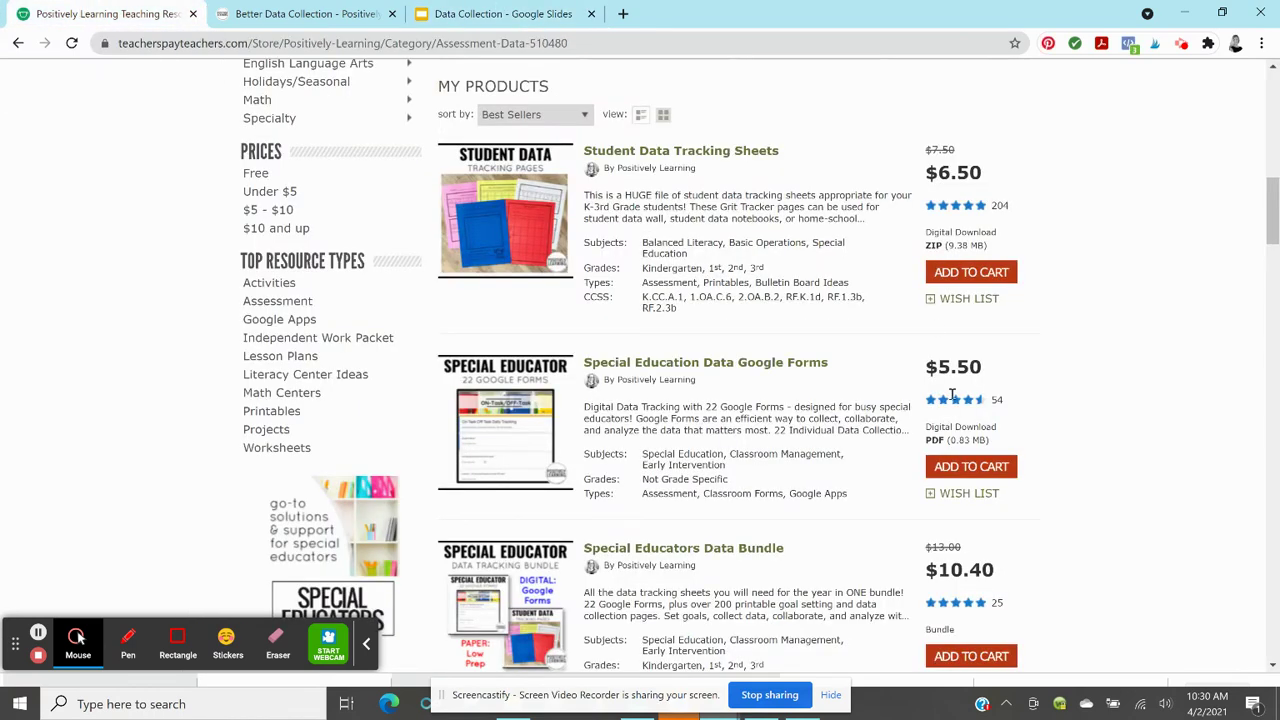
left_click_drag(1274, 211, 1275, 335)
mouse_move(487, 450)
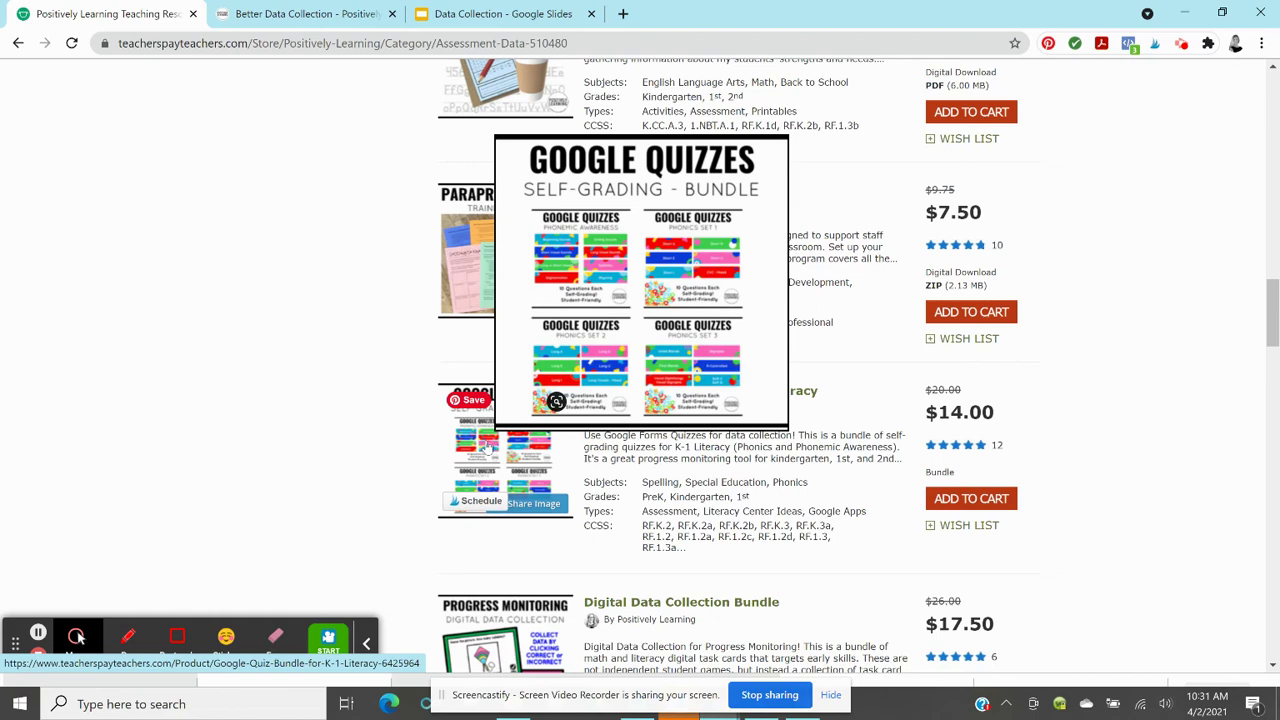
Step: Append "Google Quizzes," after Google Forms in item 5, then go back to the store listing
left_click(514, 13)
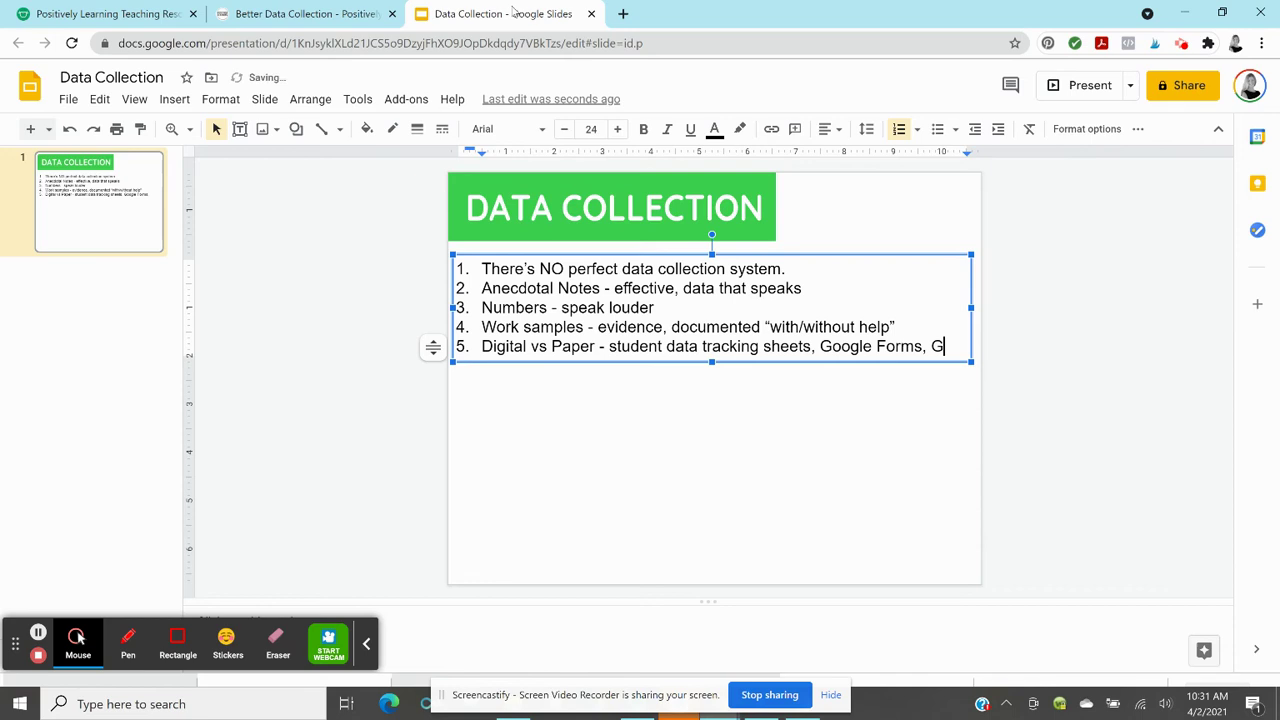
type("oogle Quiz")
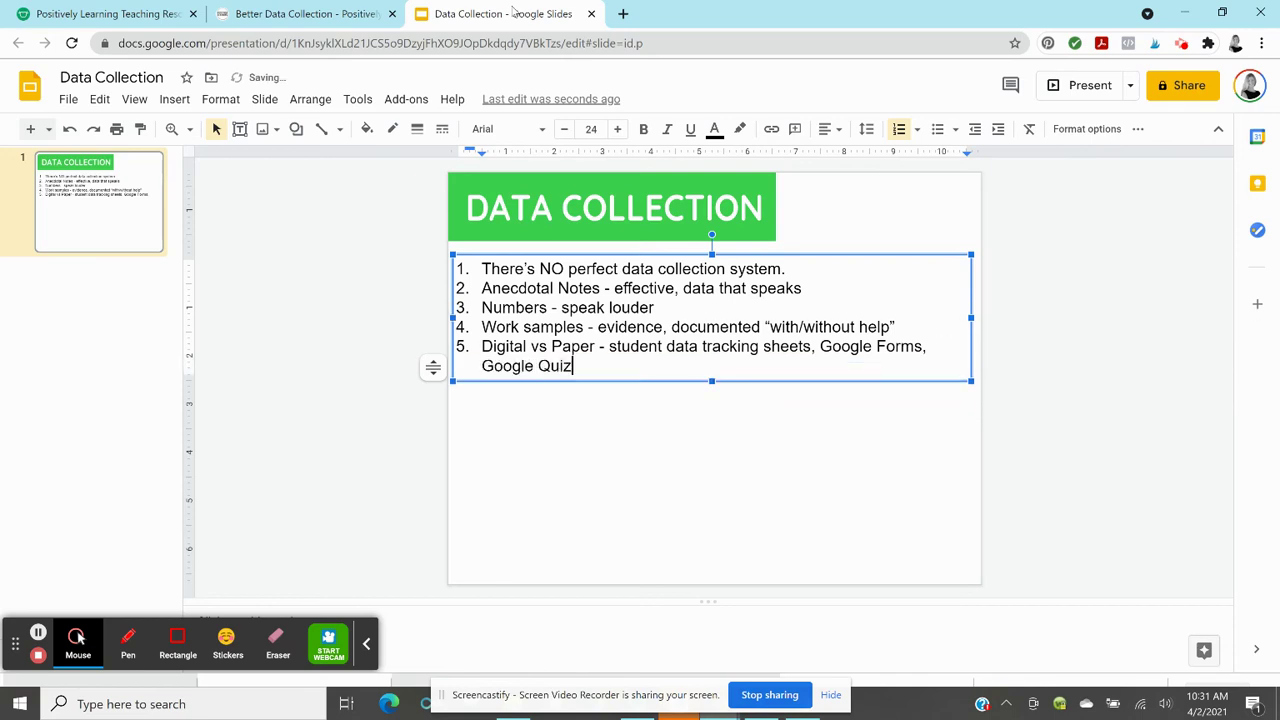
type("zes,")
left_click(110, 14)
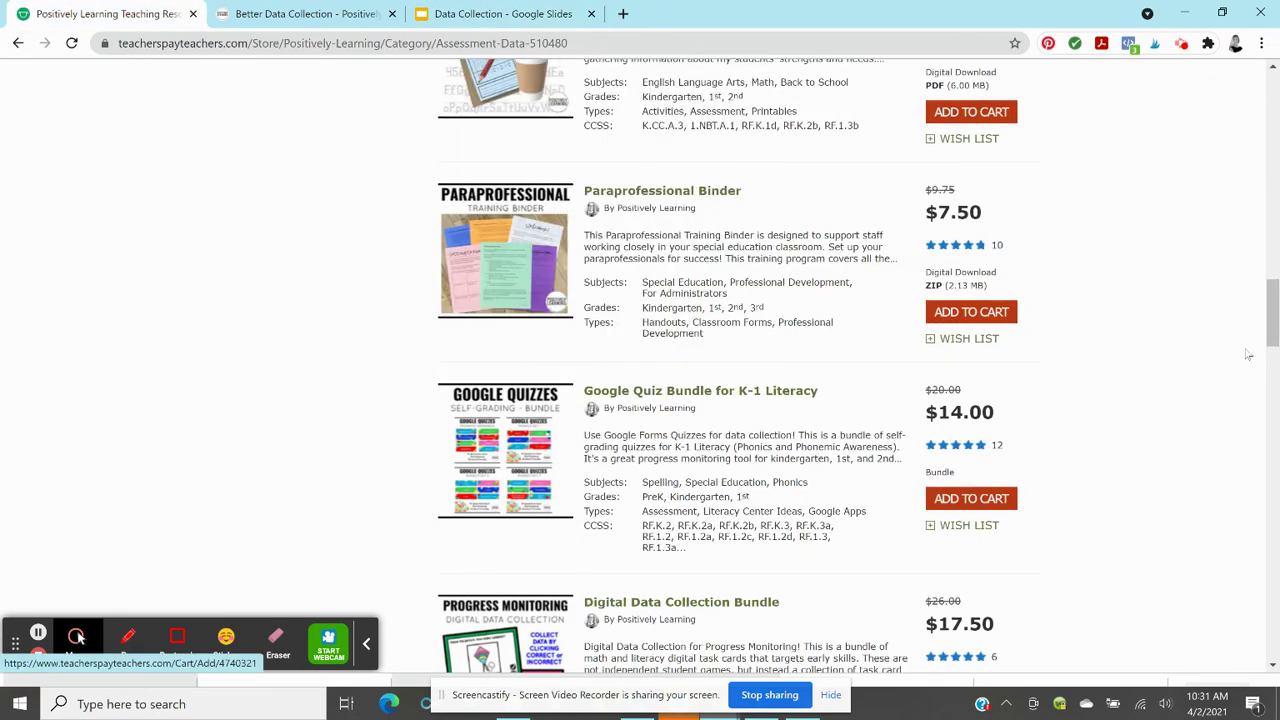
left_click_drag(1271, 300, 1272, 259)
mouse_move(564, 316)
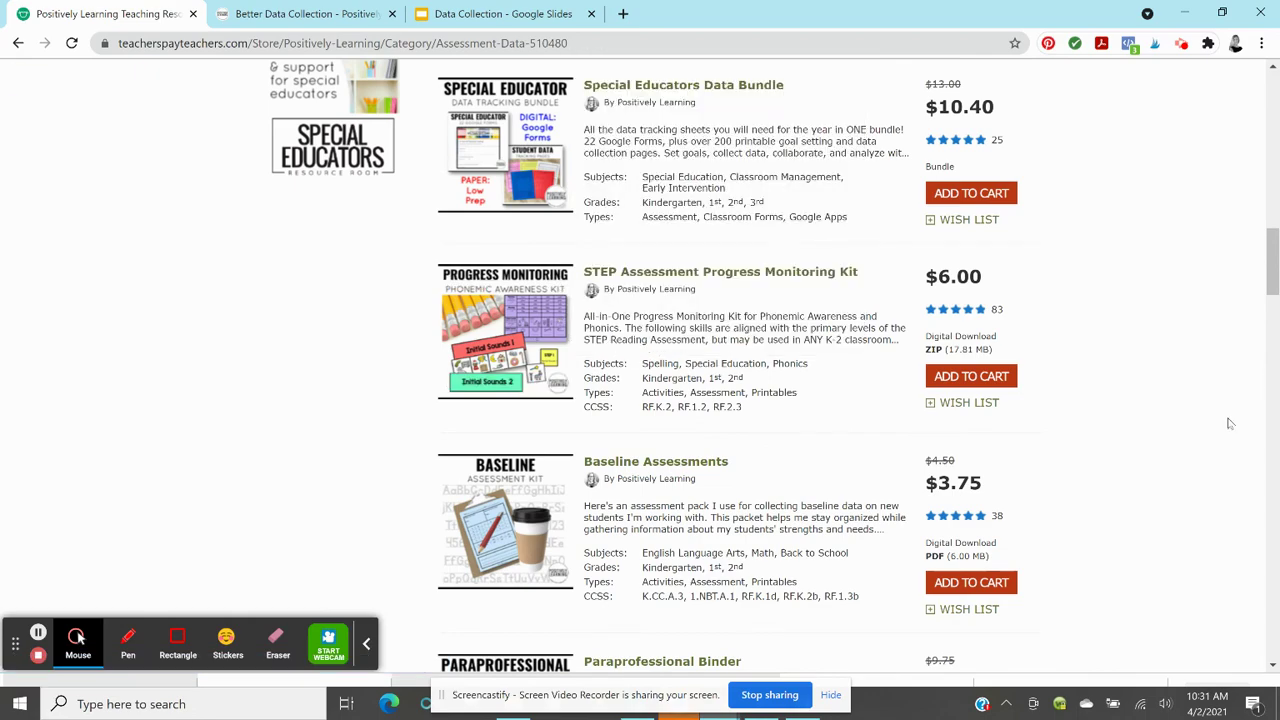
left_click_drag(1272, 245, 1275, 337)
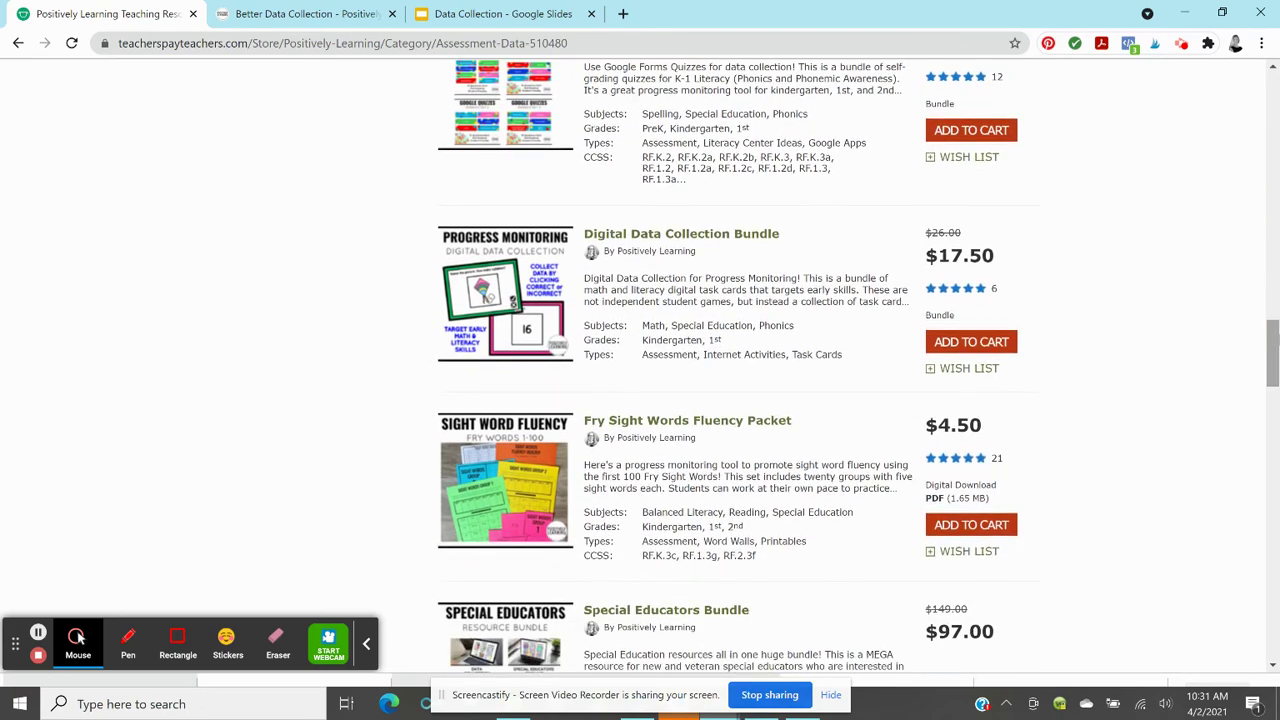
mouse_move(509, 284)
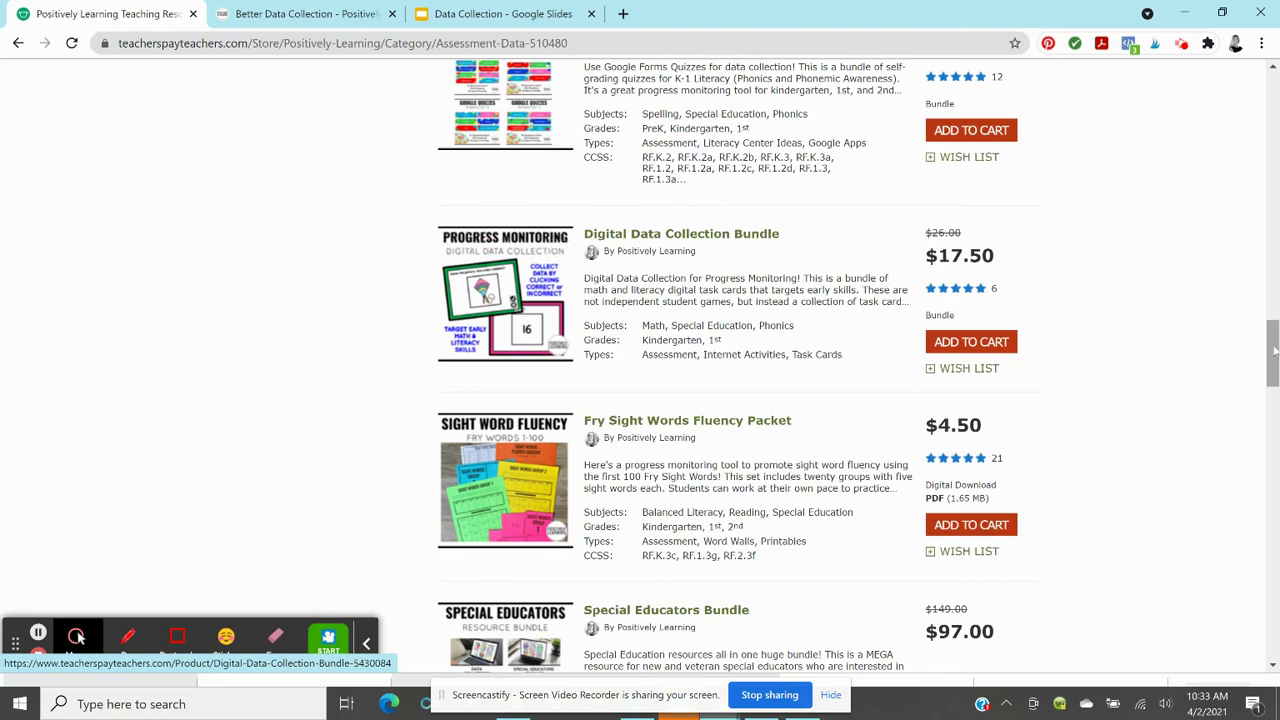
Step: Look over the Special Educators Bundle in the store, then return to the Data Collection slide
left_click_drag(1274, 350, 1275, 415)
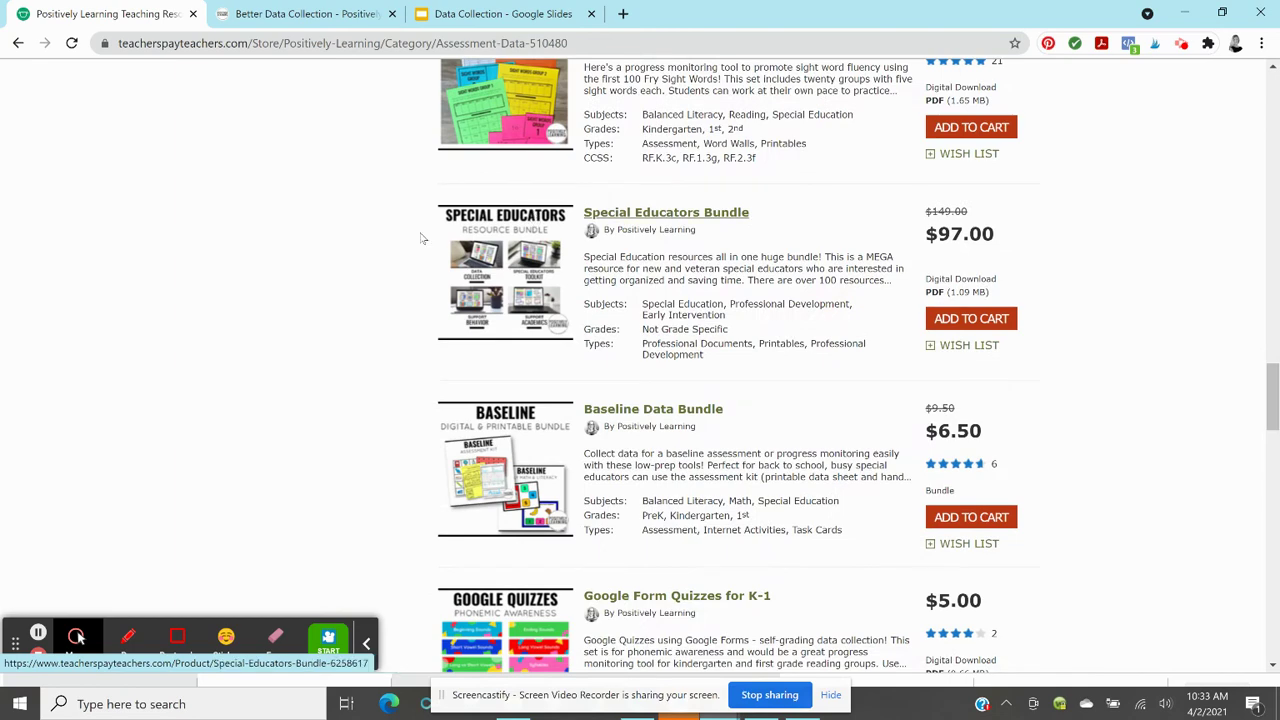
mouse_move(500, 323)
mouse_move(521, 296)
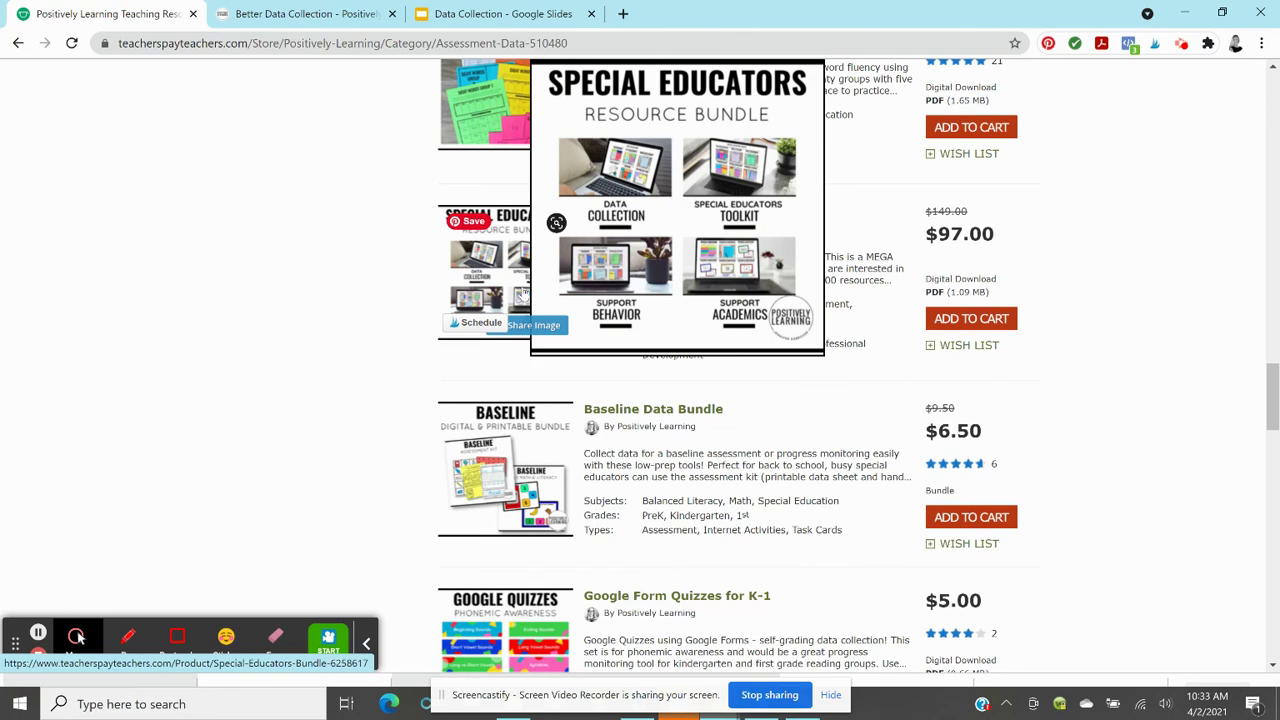
left_click(492, 16)
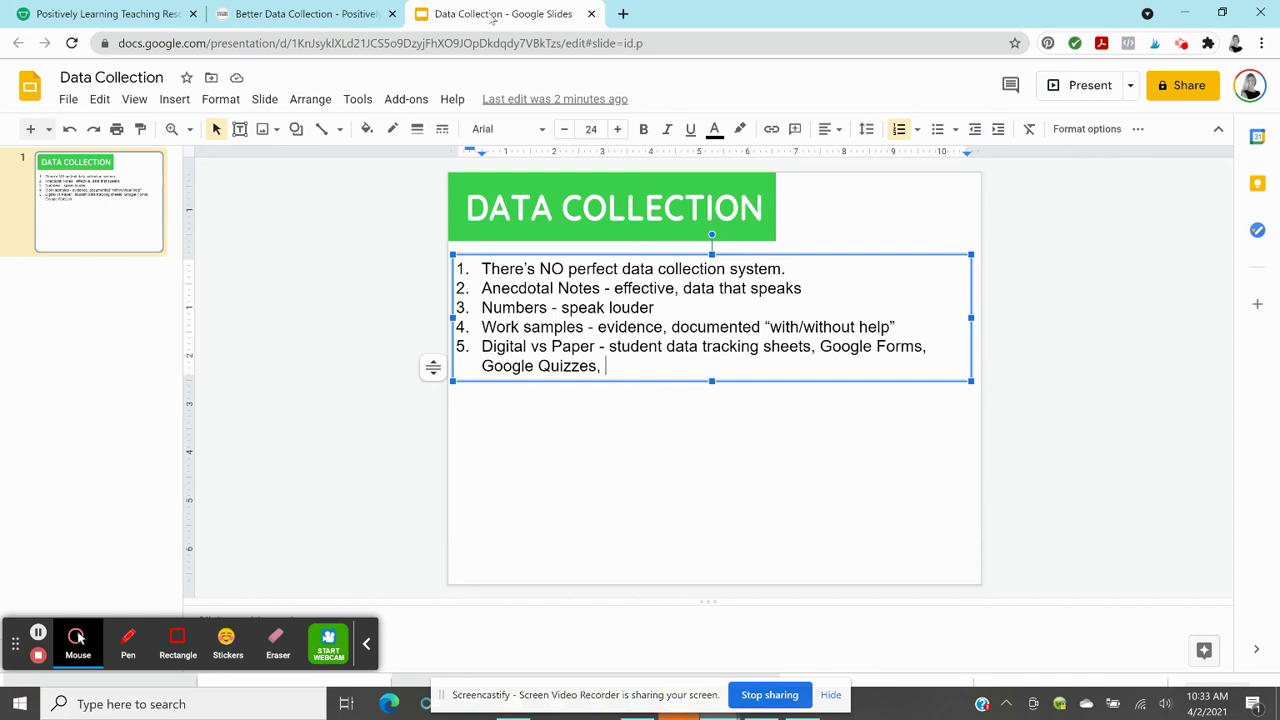
Step: Finish item 5 with "digital task cards (Boom Cards), printables" and add an unnumbered line below
type("digital ta")
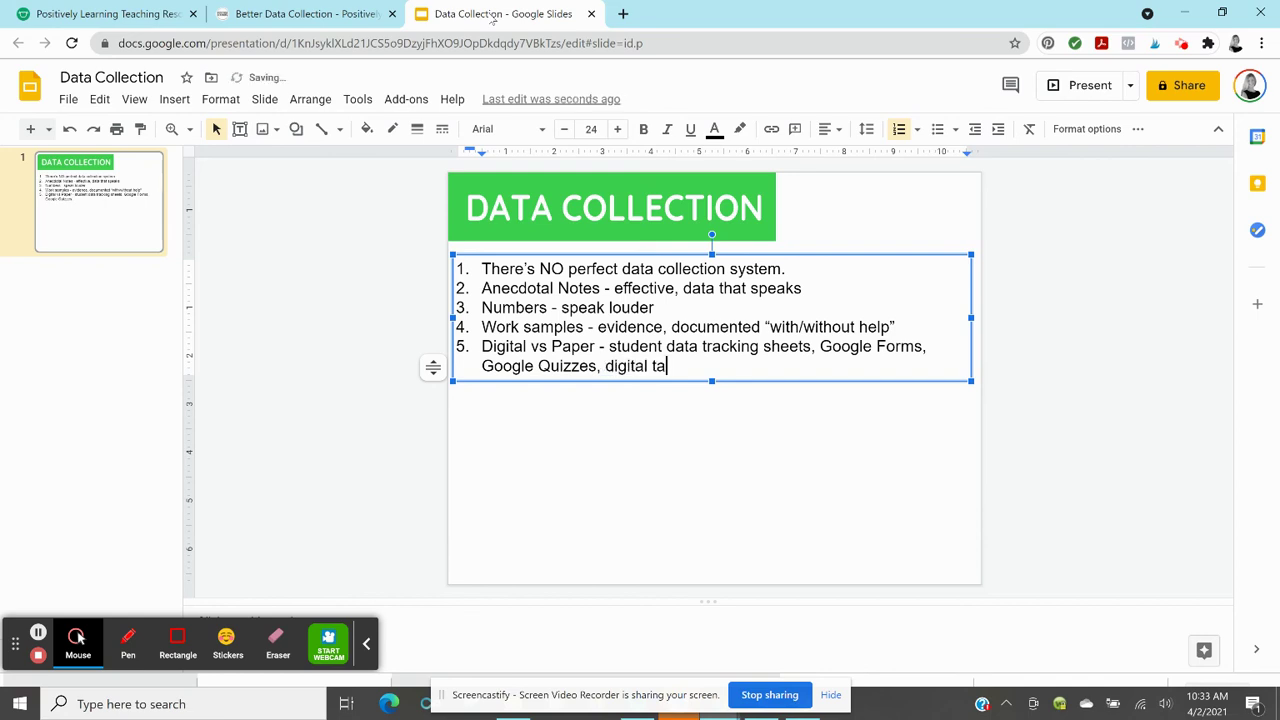
type("sk cards (Boom Cards)")
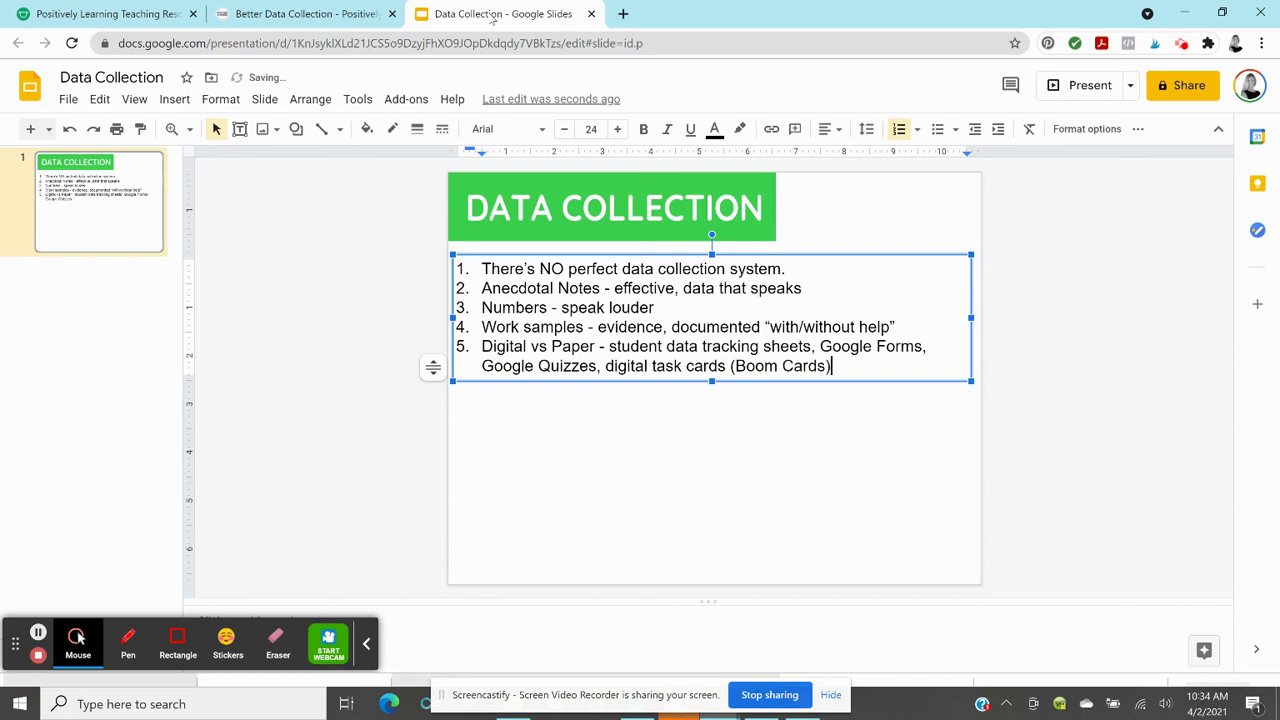
type(", printables")
key("Return")
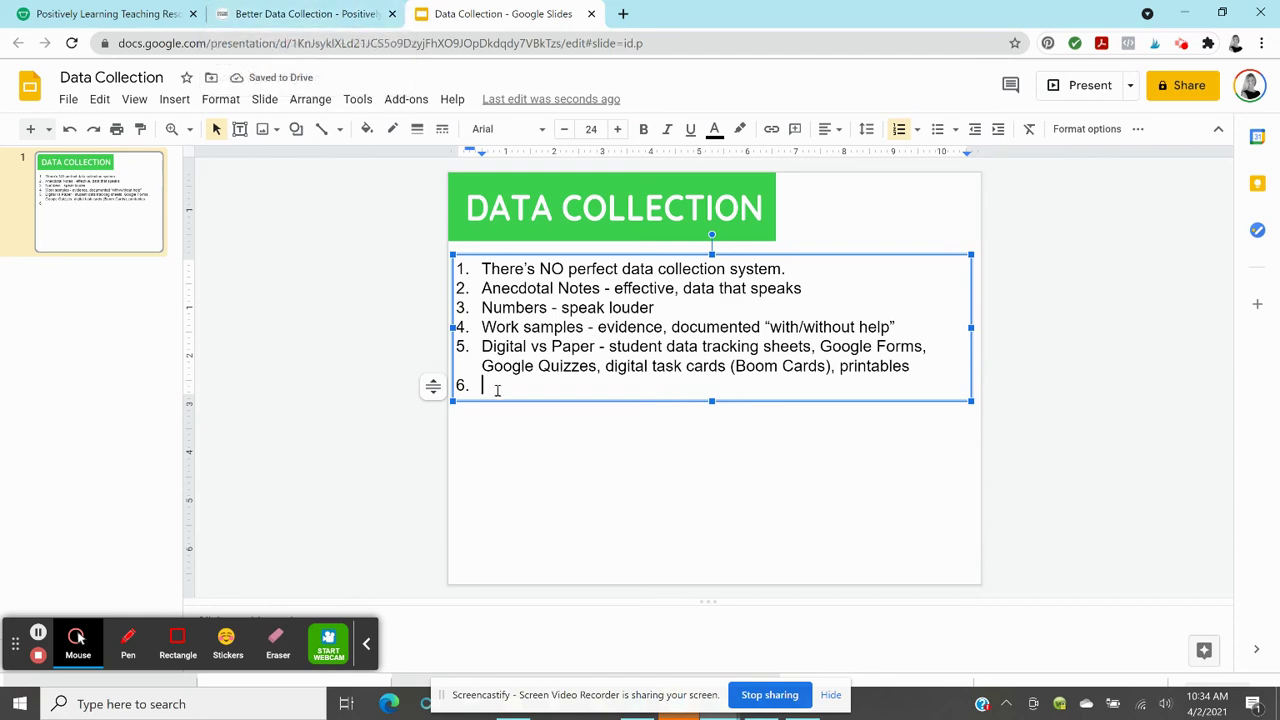
key("BackSpace")
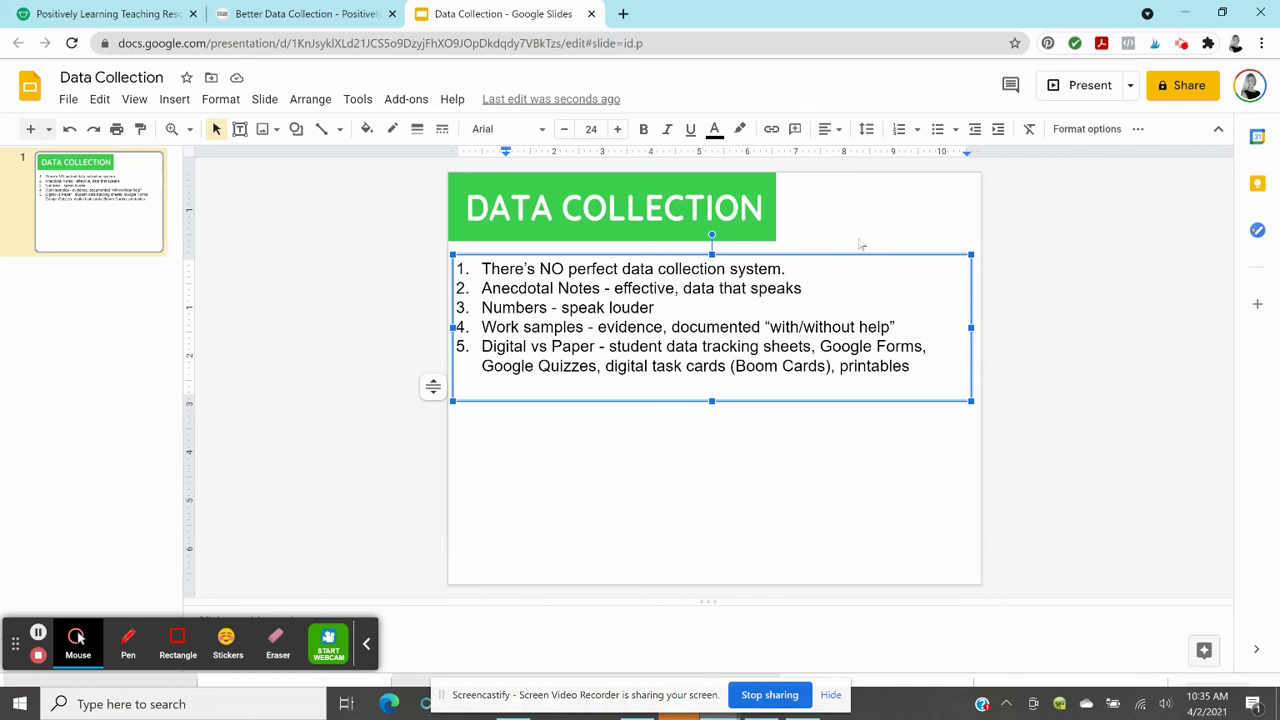
Step: Bring up the Better Data Collection post and scroll back to its header image
left_click(320, 16)
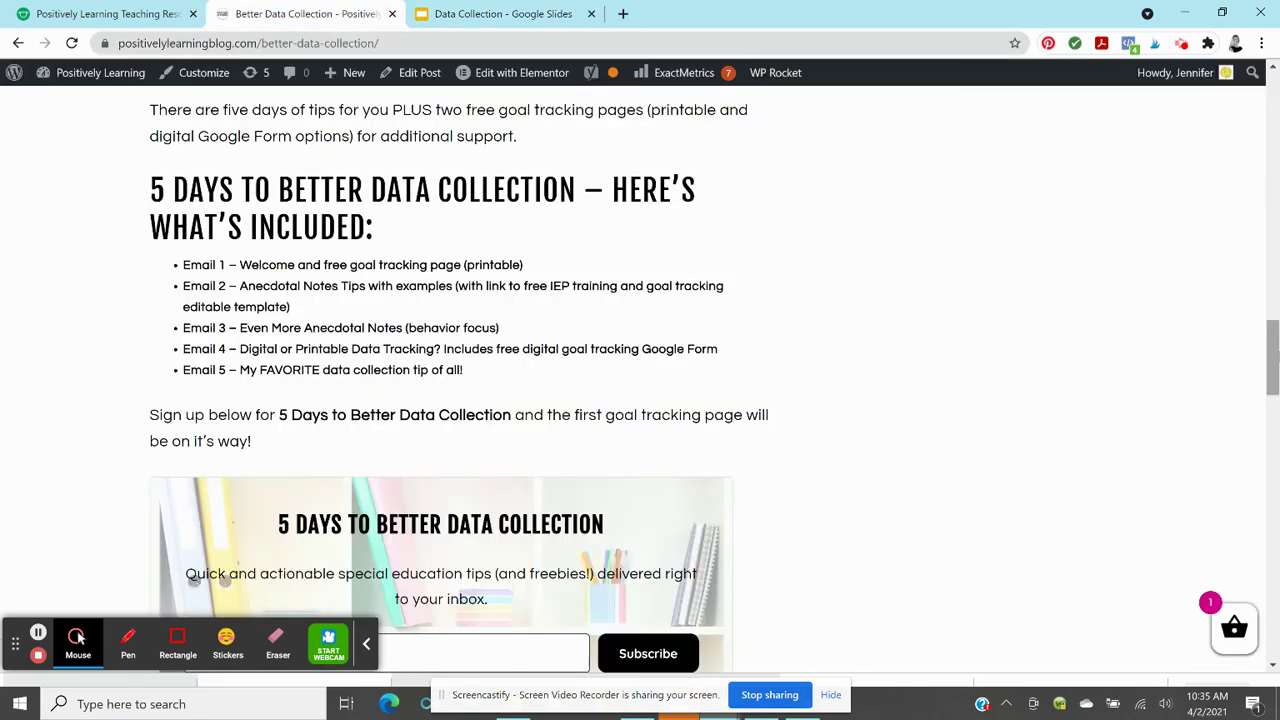
left_click_drag(1274, 372, 1273, 343)
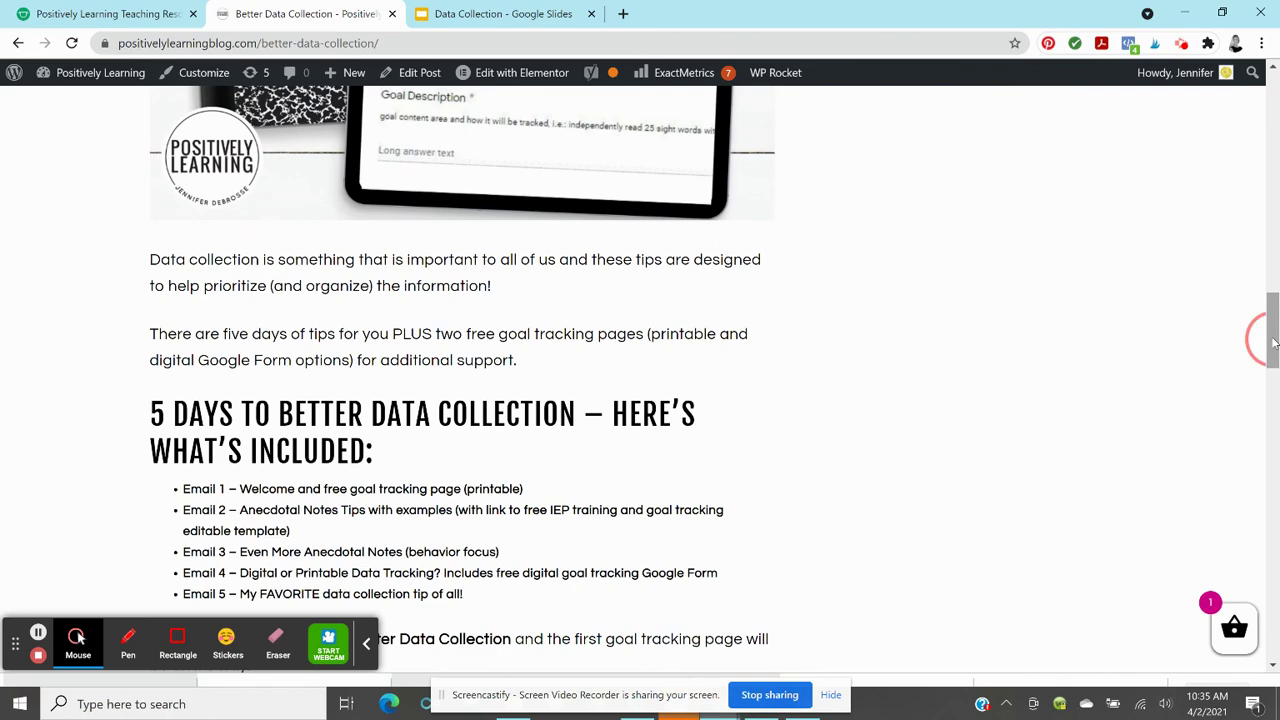
right_click(1266, 252)
left_click(1205, 203)
left_click_drag(1276, 322, 1268, 340)
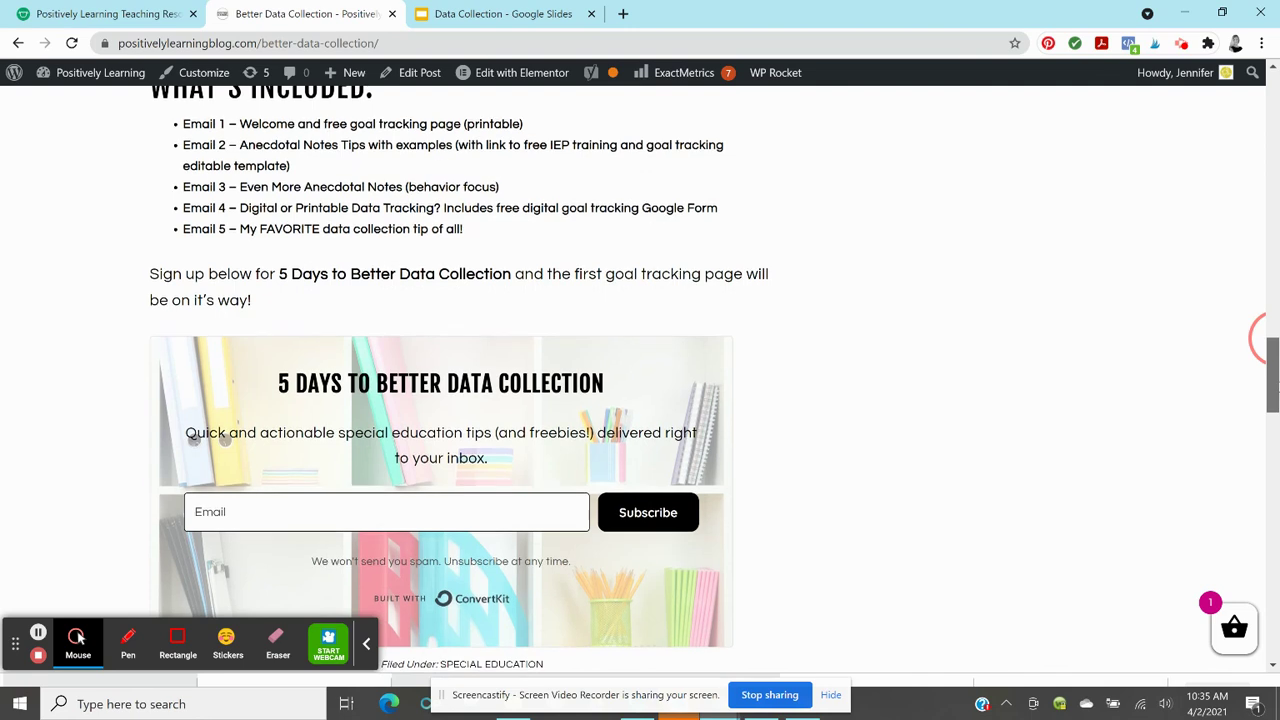
left_click_drag(1272, 388, 1265, 296)
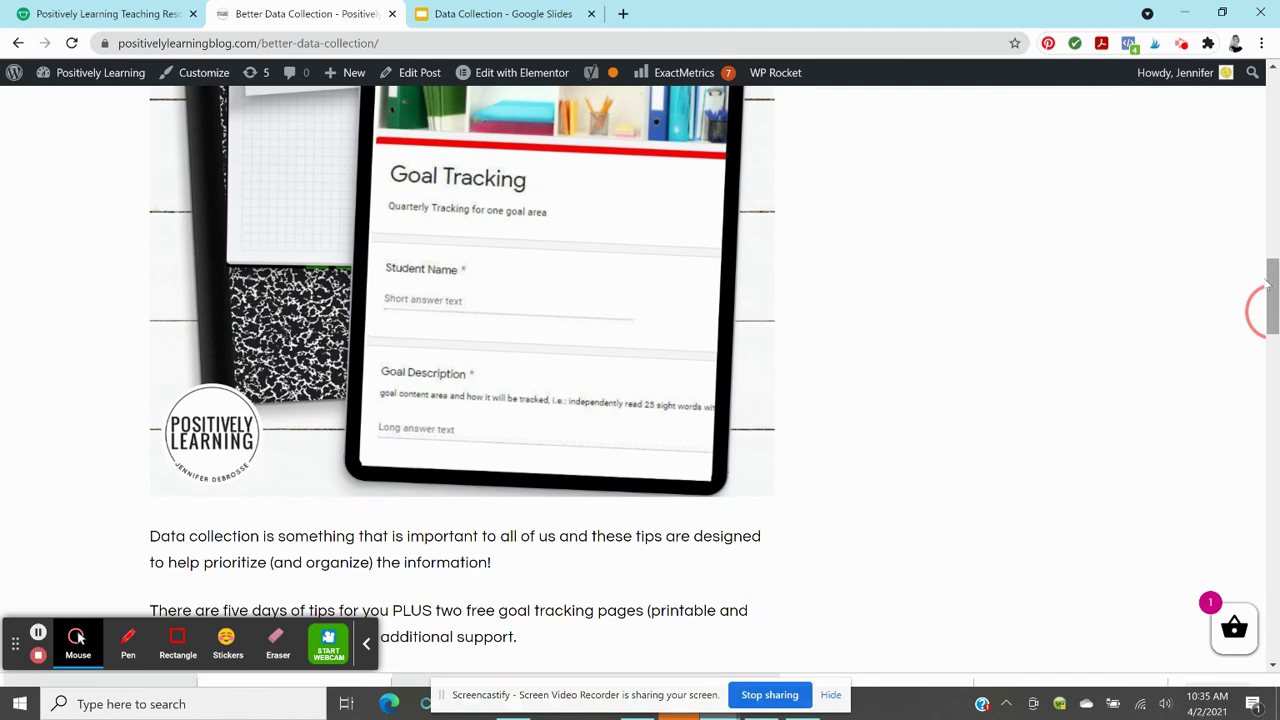
right_click(1261, 245)
left_click(1120, 163)
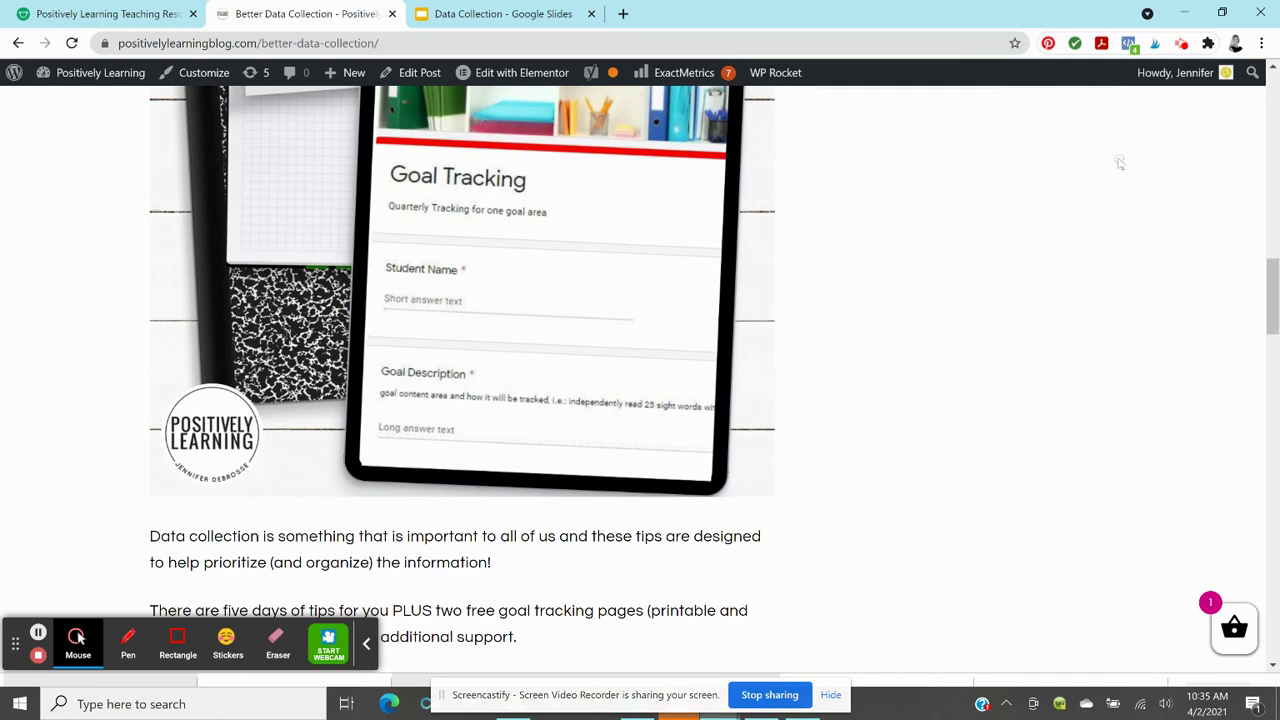
left_click_drag(1275, 302, 1273, 170)
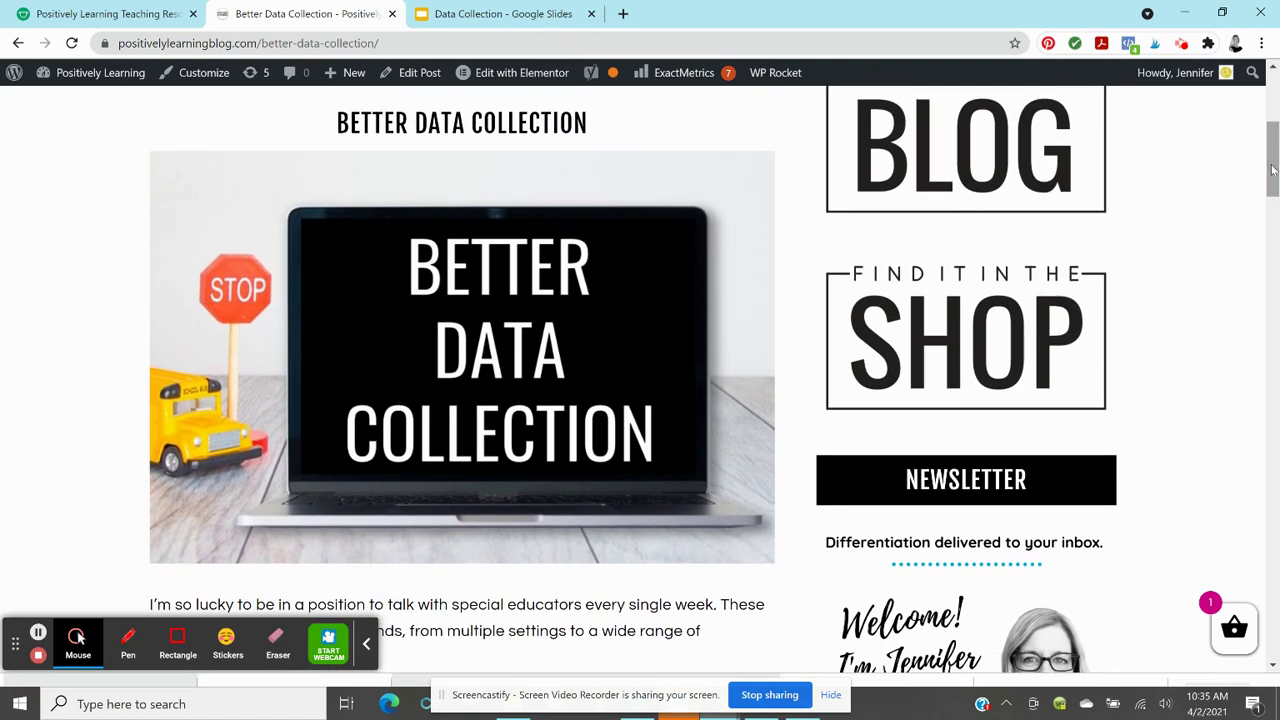